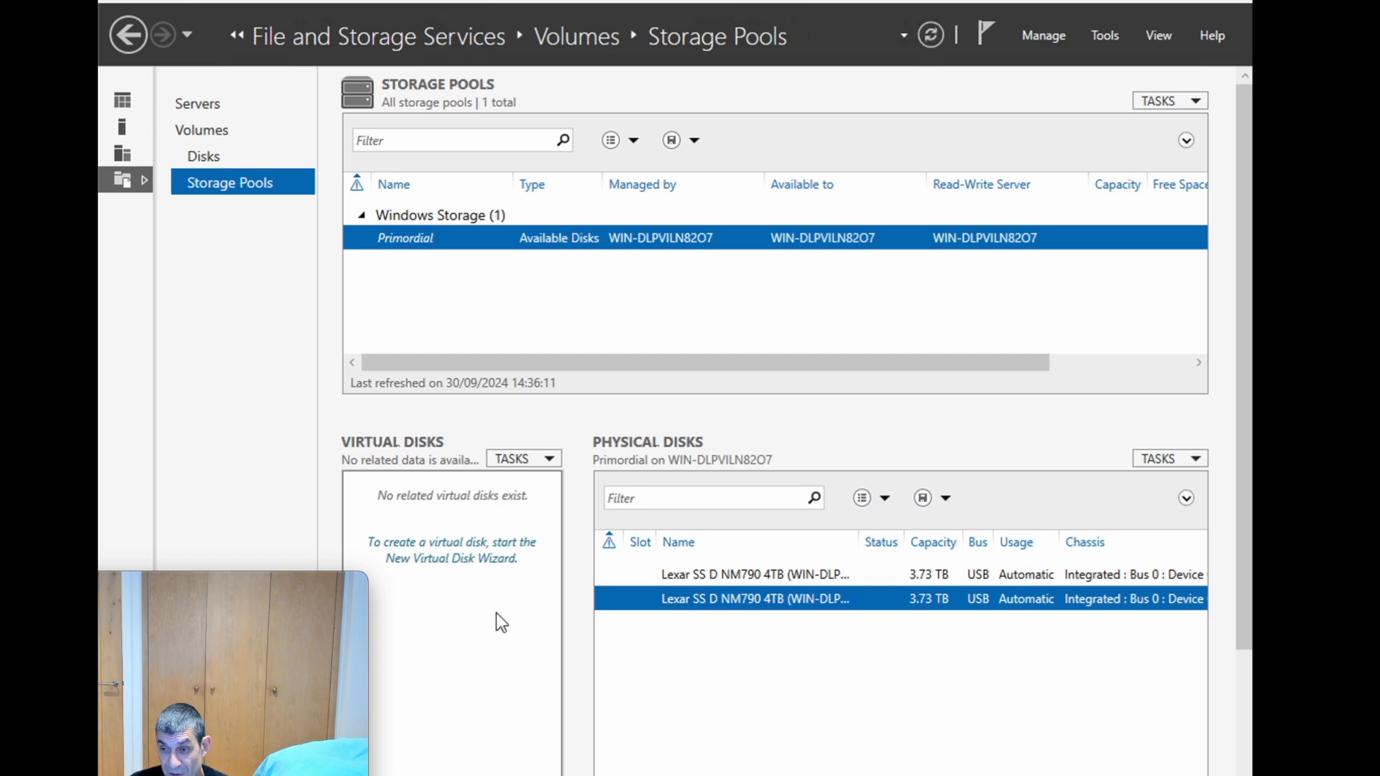
Widen the virtual disks pane and review the server's existing disks and volumes
left_click_drag(586, 612, 704, 613)
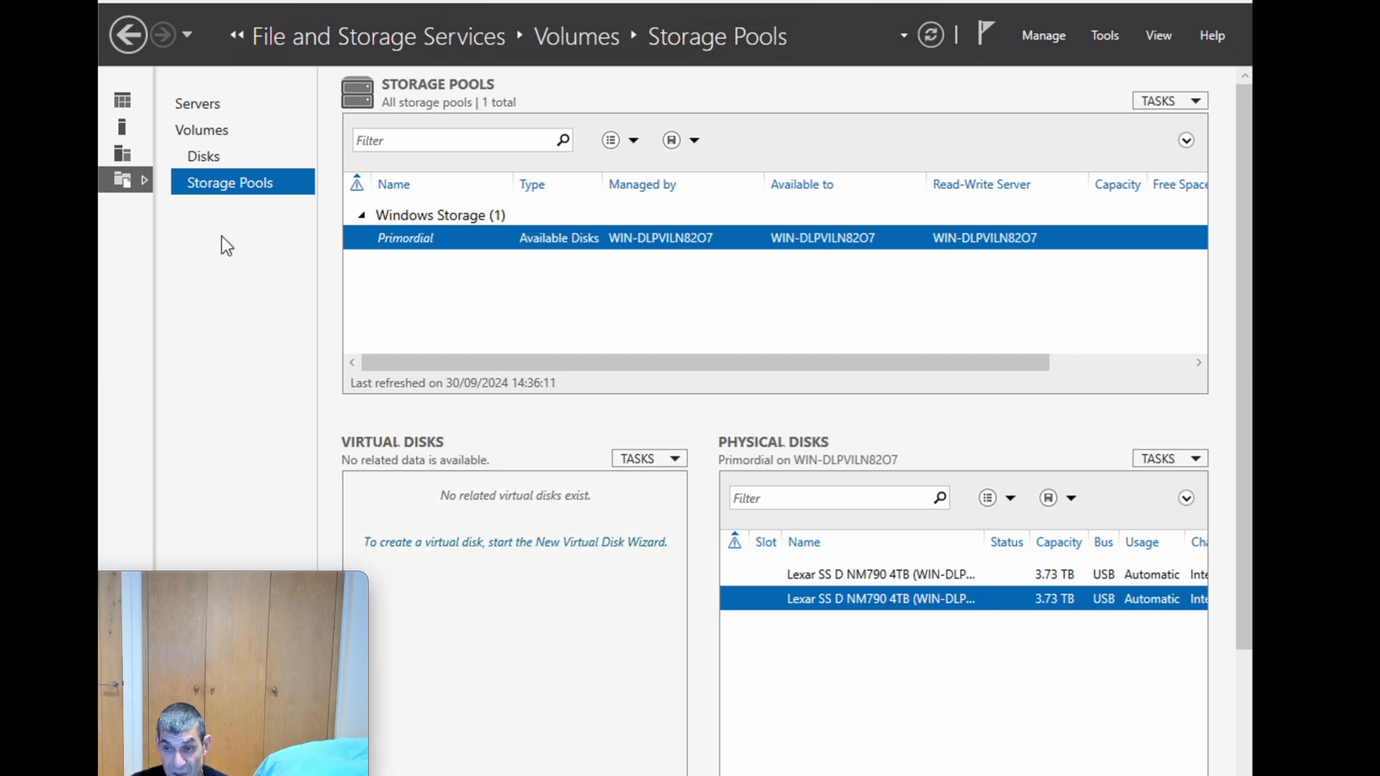
left_click(218, 159)
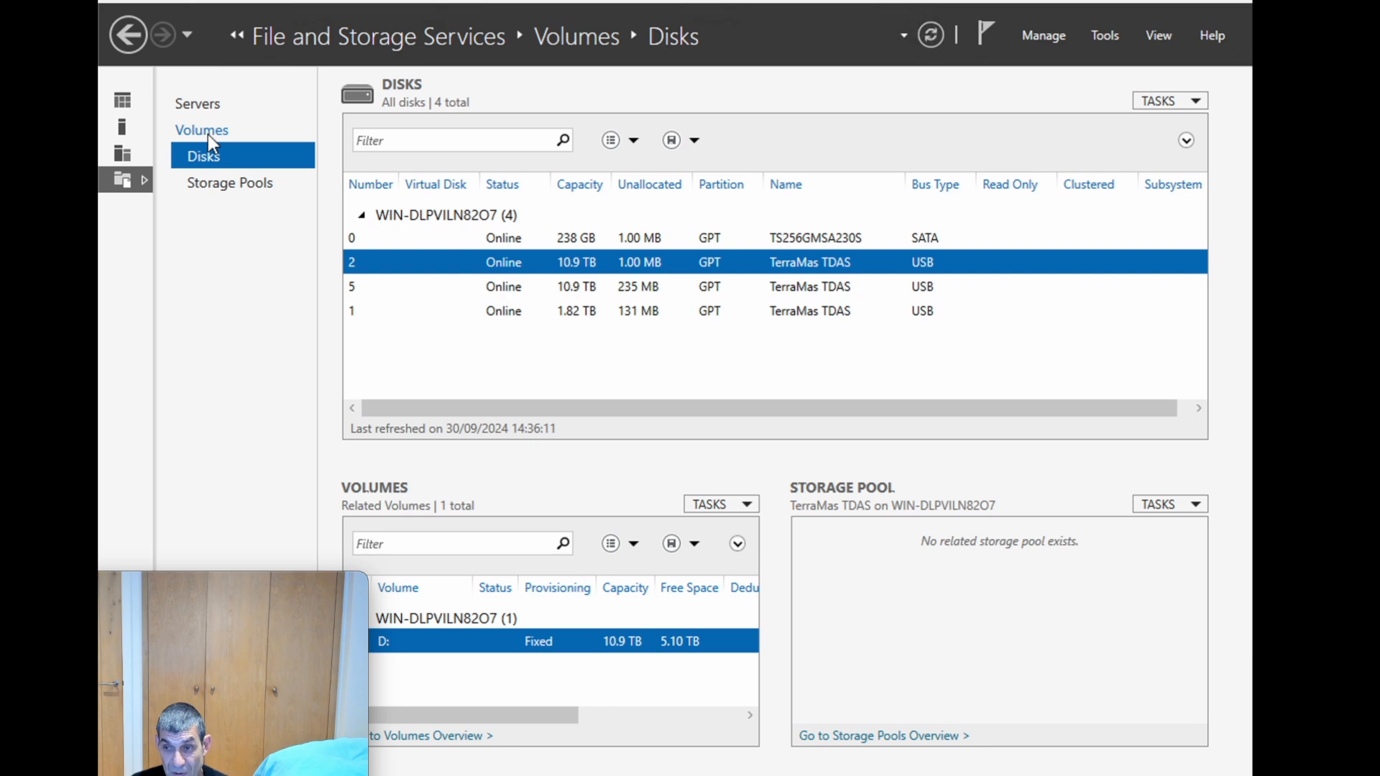
left_click(208, 135)
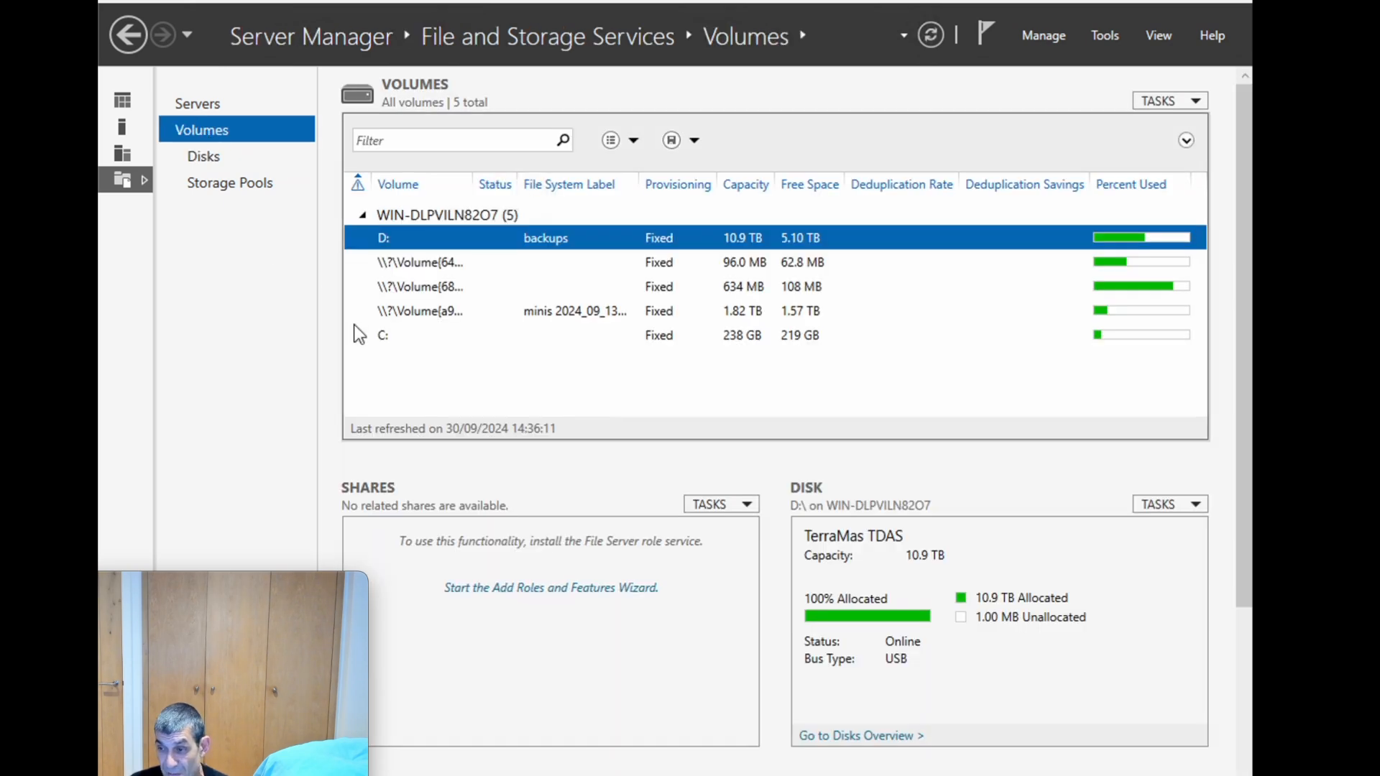
Start a new storage pool from the available primordial disks and name it nvmepool
left_click(222, 193)
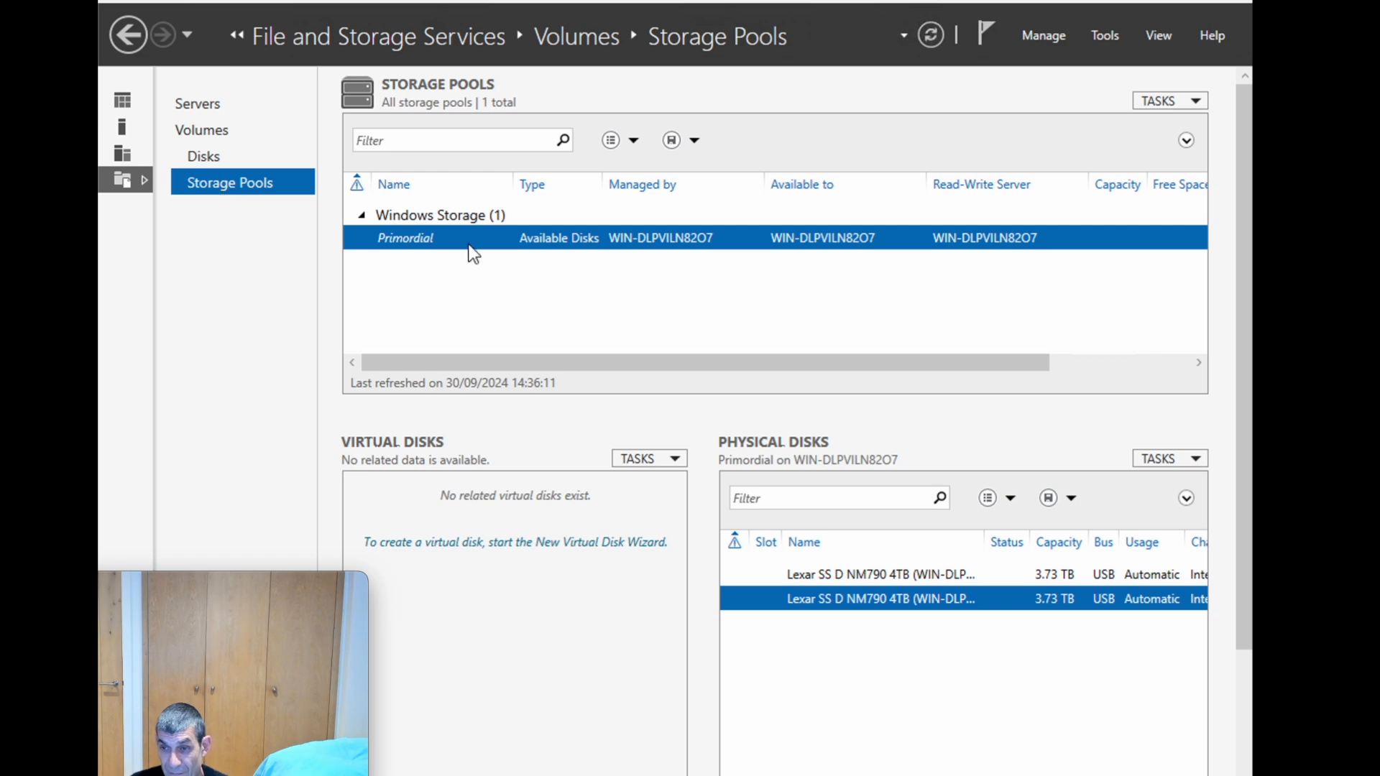
right_click(509, 302)
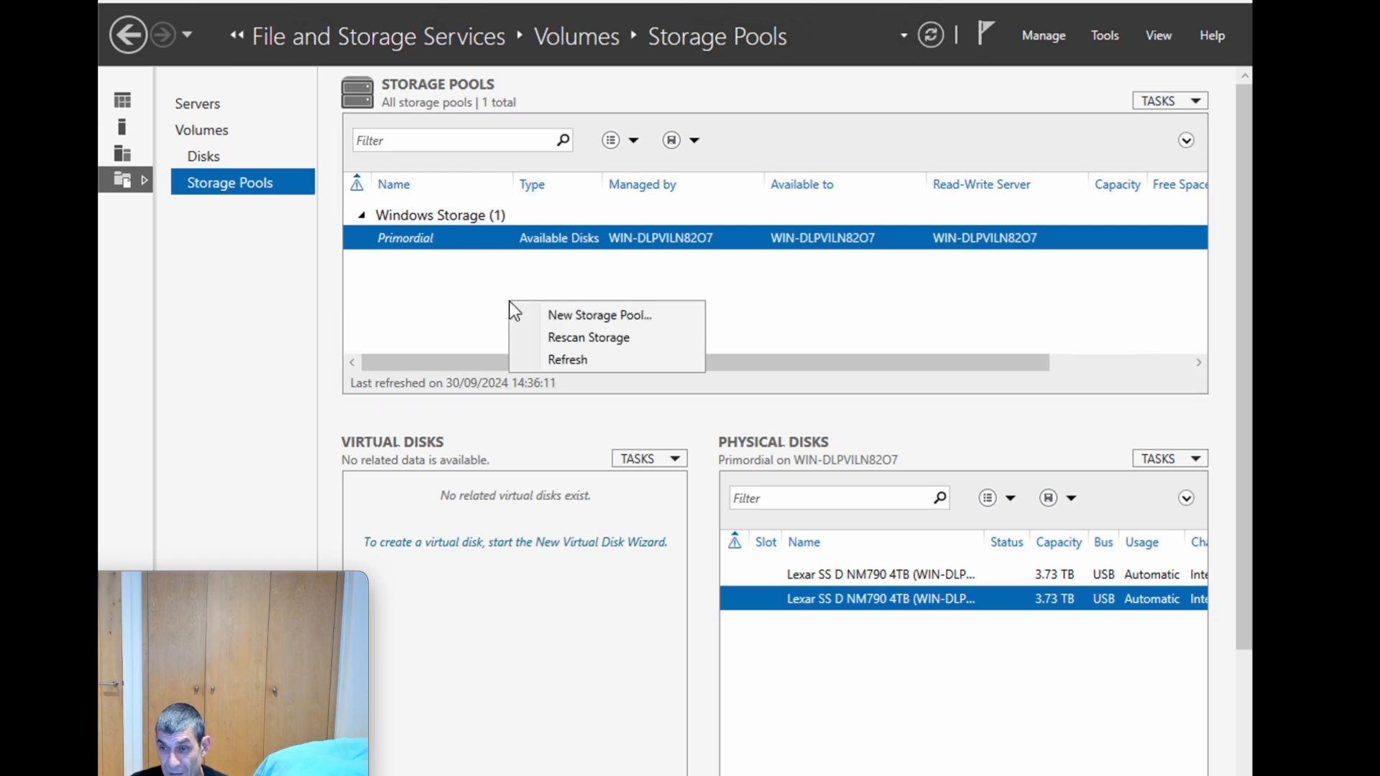
left_click(559, 315)
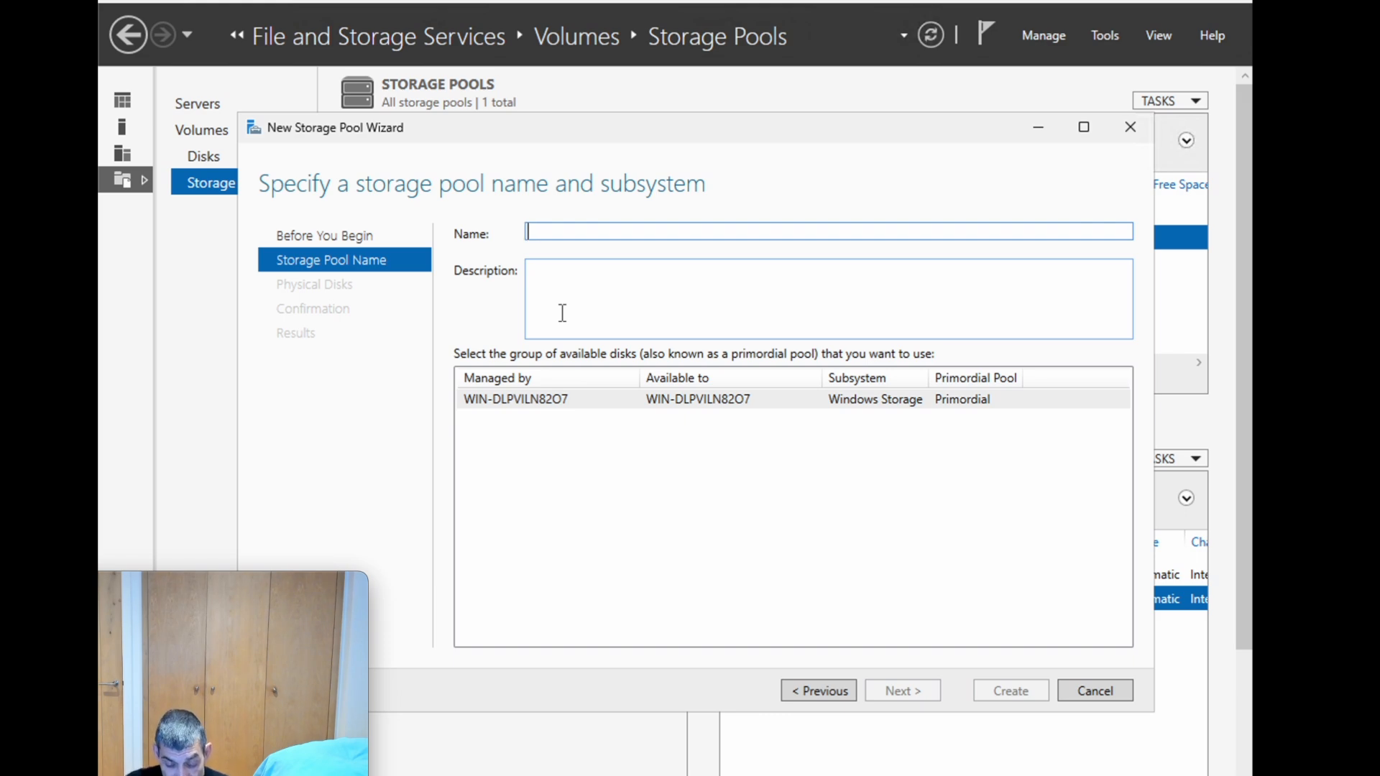
type("nvmepool")
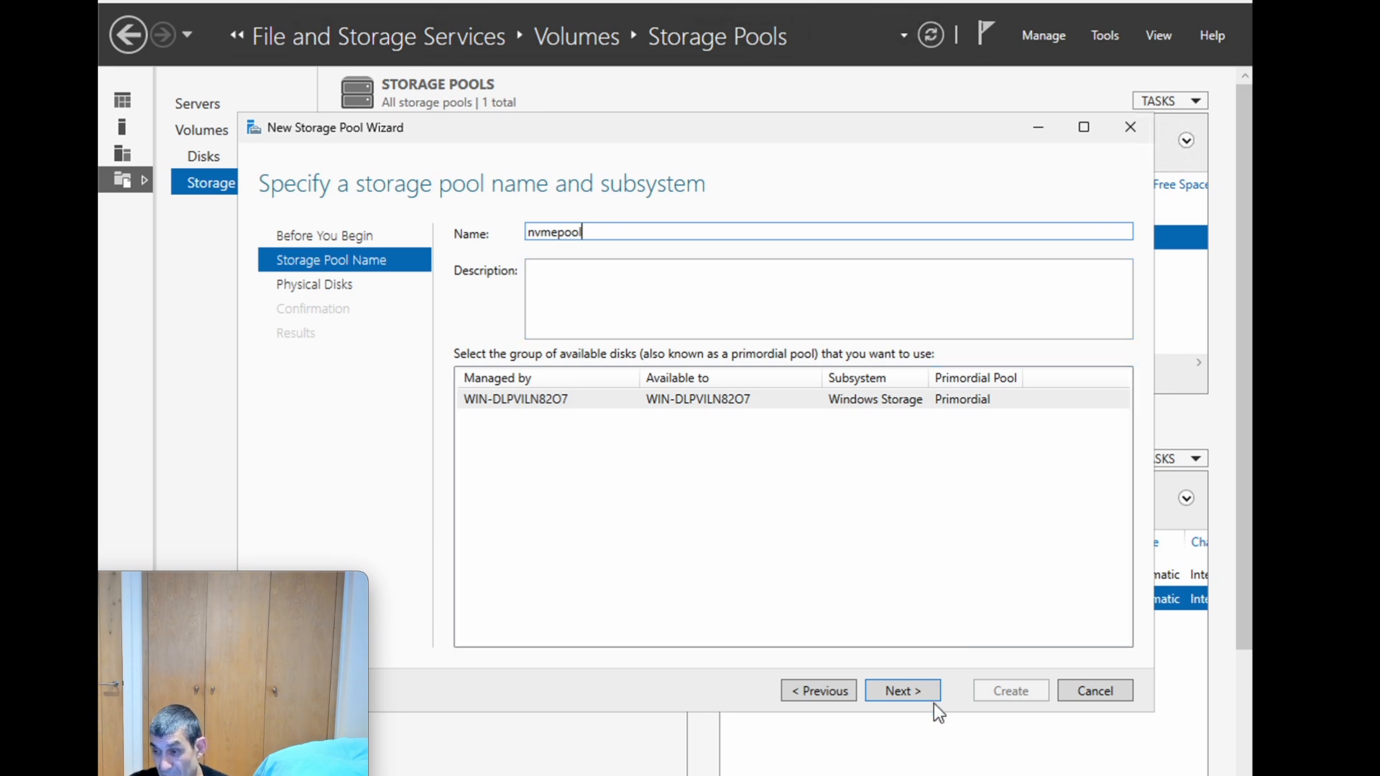
left_click(900, 690)
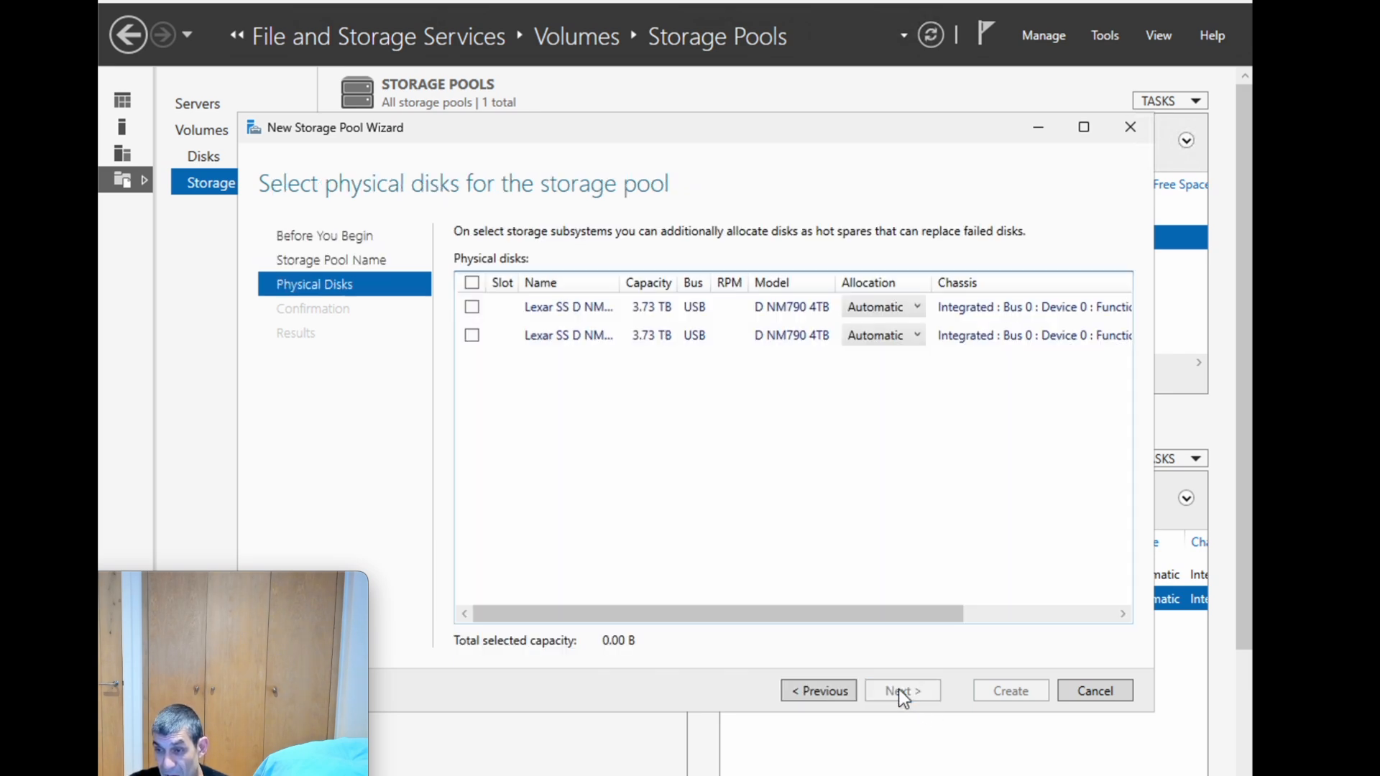
Add both Lexar NM790 4TB disks with Automatic allocation and create the storage pool
left_click(472, 307)
left_click(472, 335)
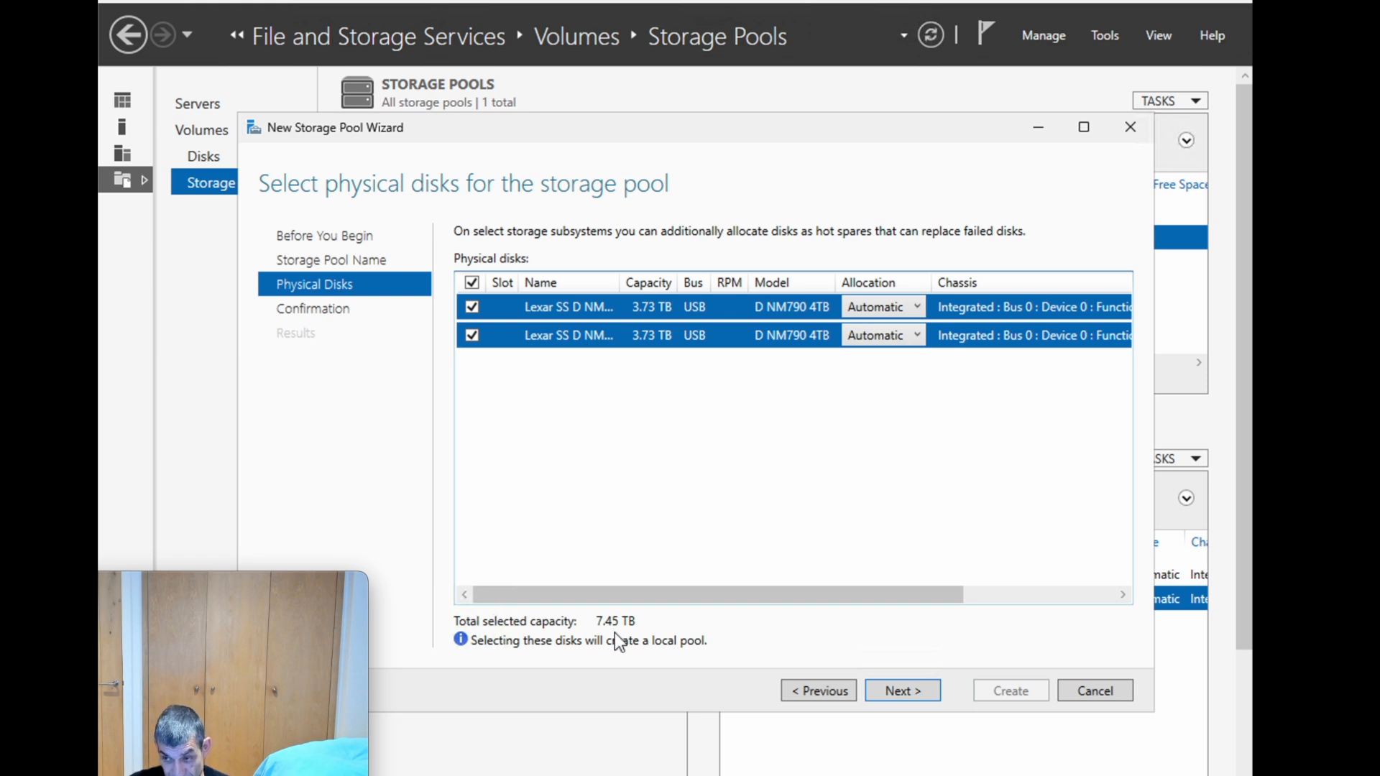
left_click(907, 689)
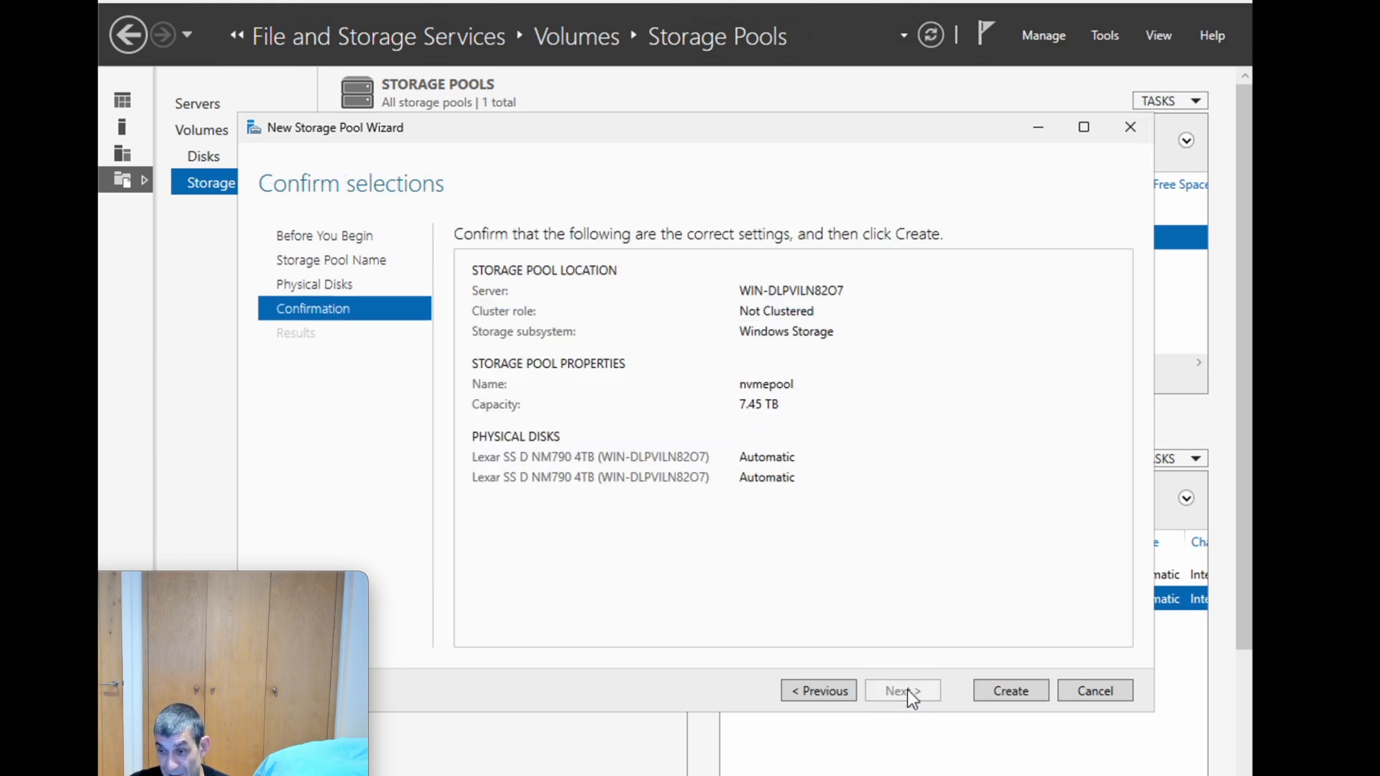
left_click(1026, 693)
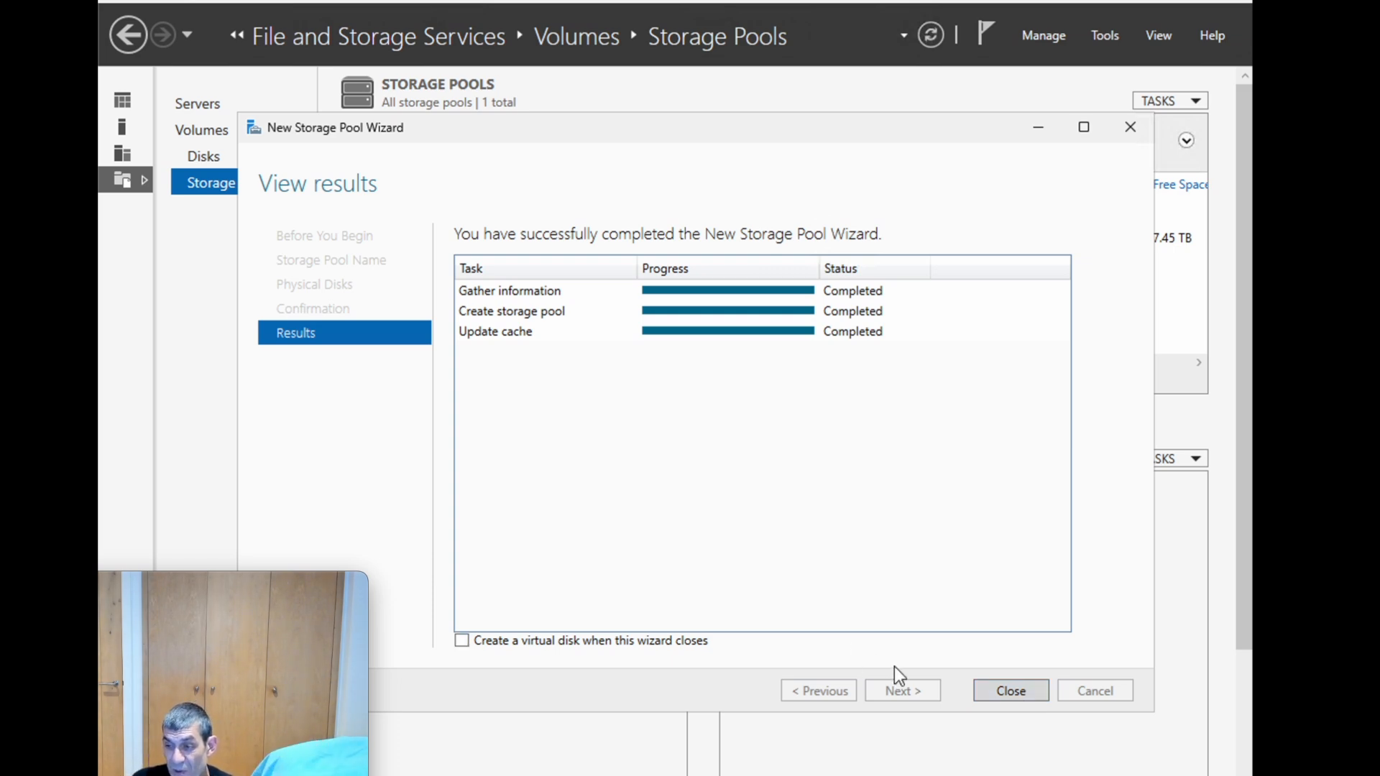
Finish the pool wizard with the option to create a virtual disk, and choose nvmepool as its storage pool
left_click(458, 642)
left_click(1012, 693)
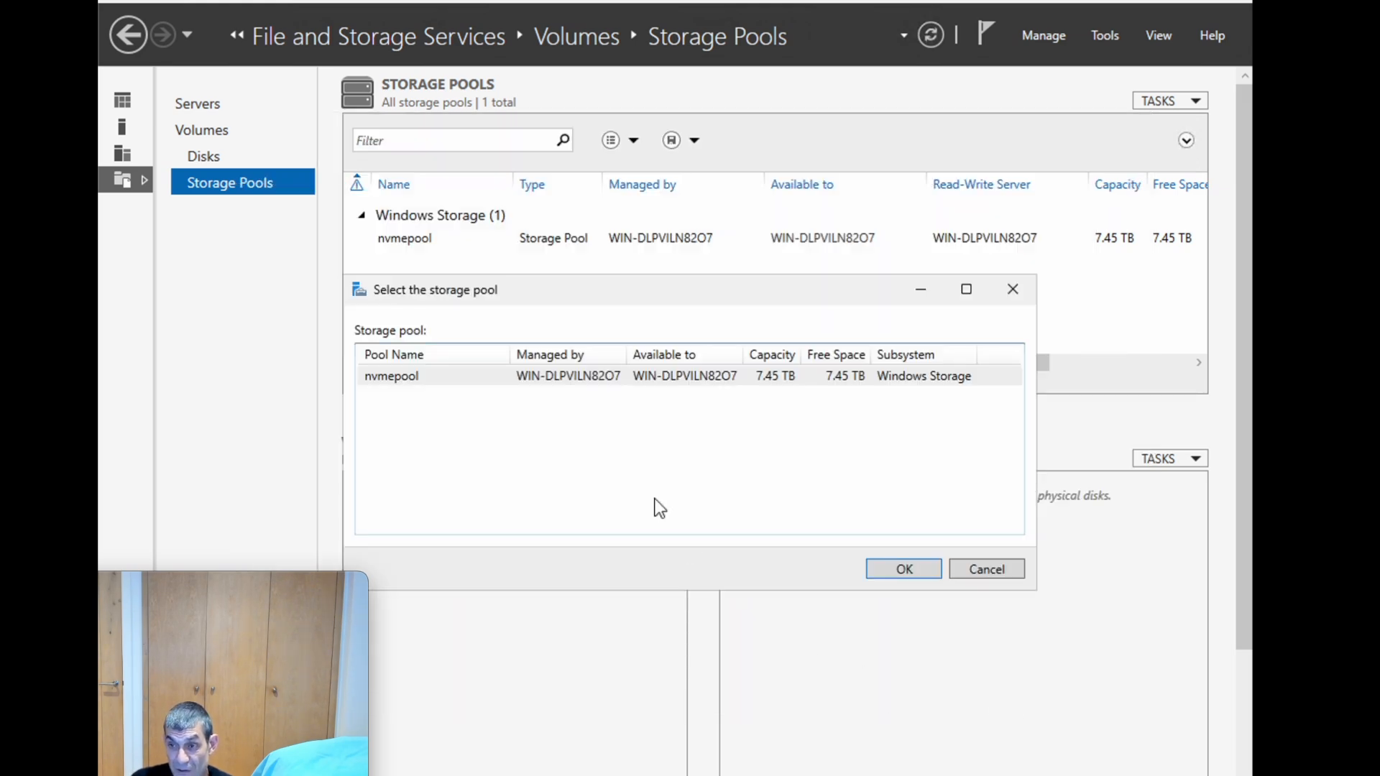
left_click(418, 378)
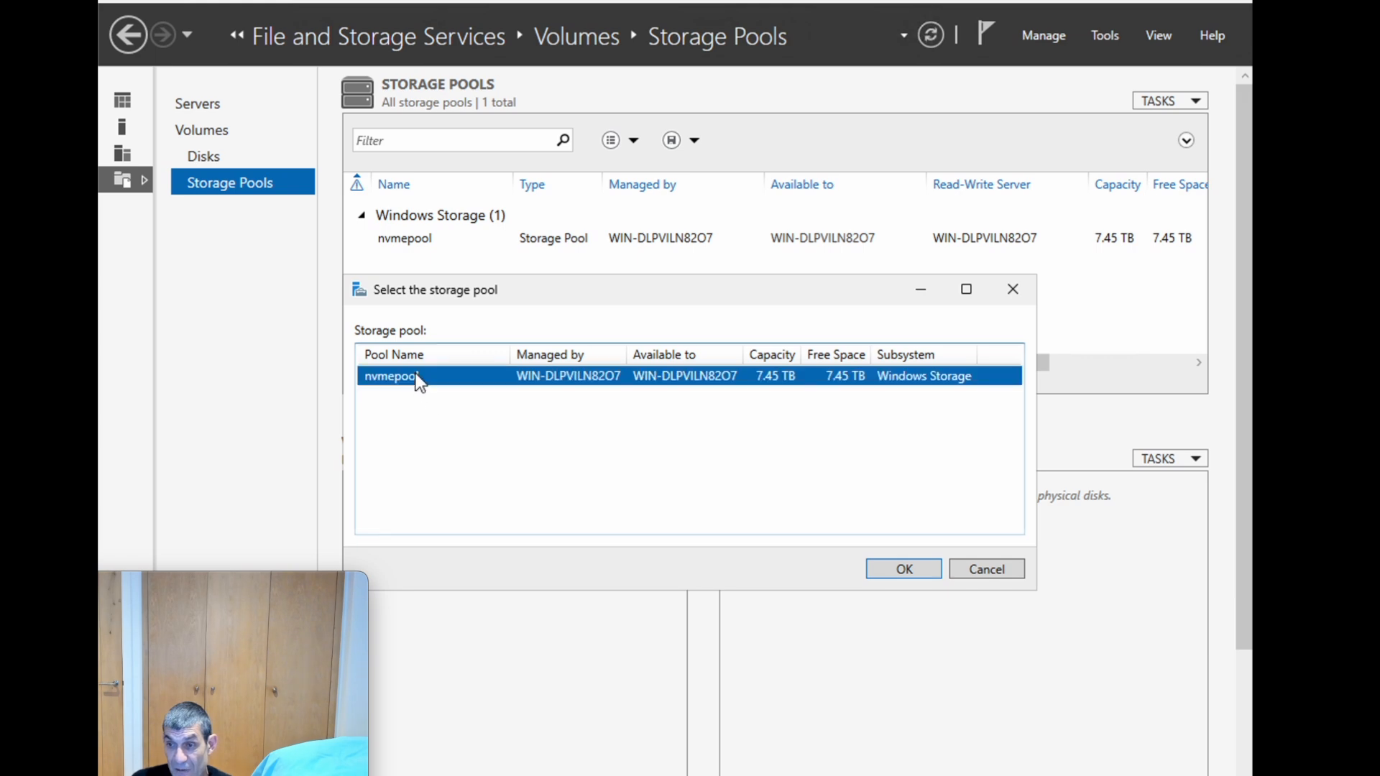
left_click(896, 567)
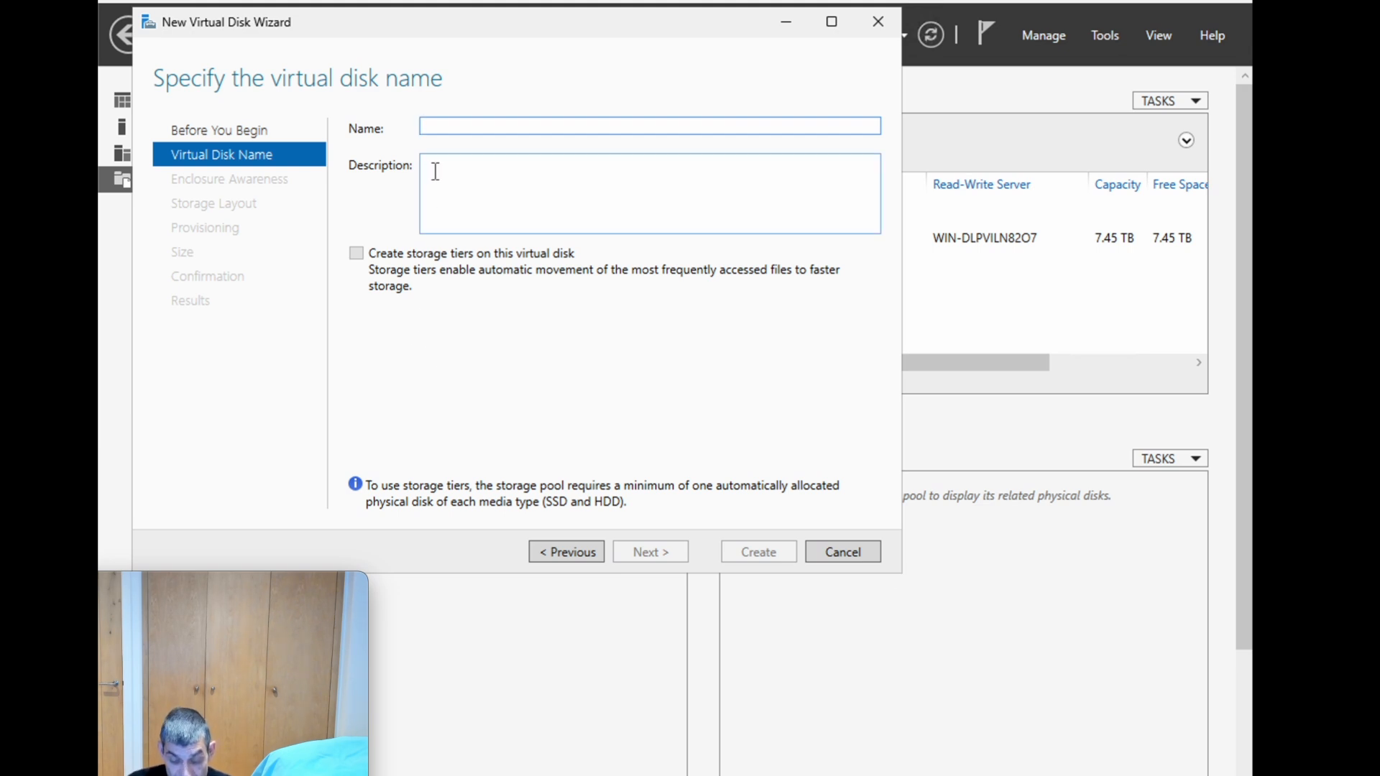
Name the virtual disk nvmedisk, leaving storage tiers and enclosure awareness off
type("nvmedisk")
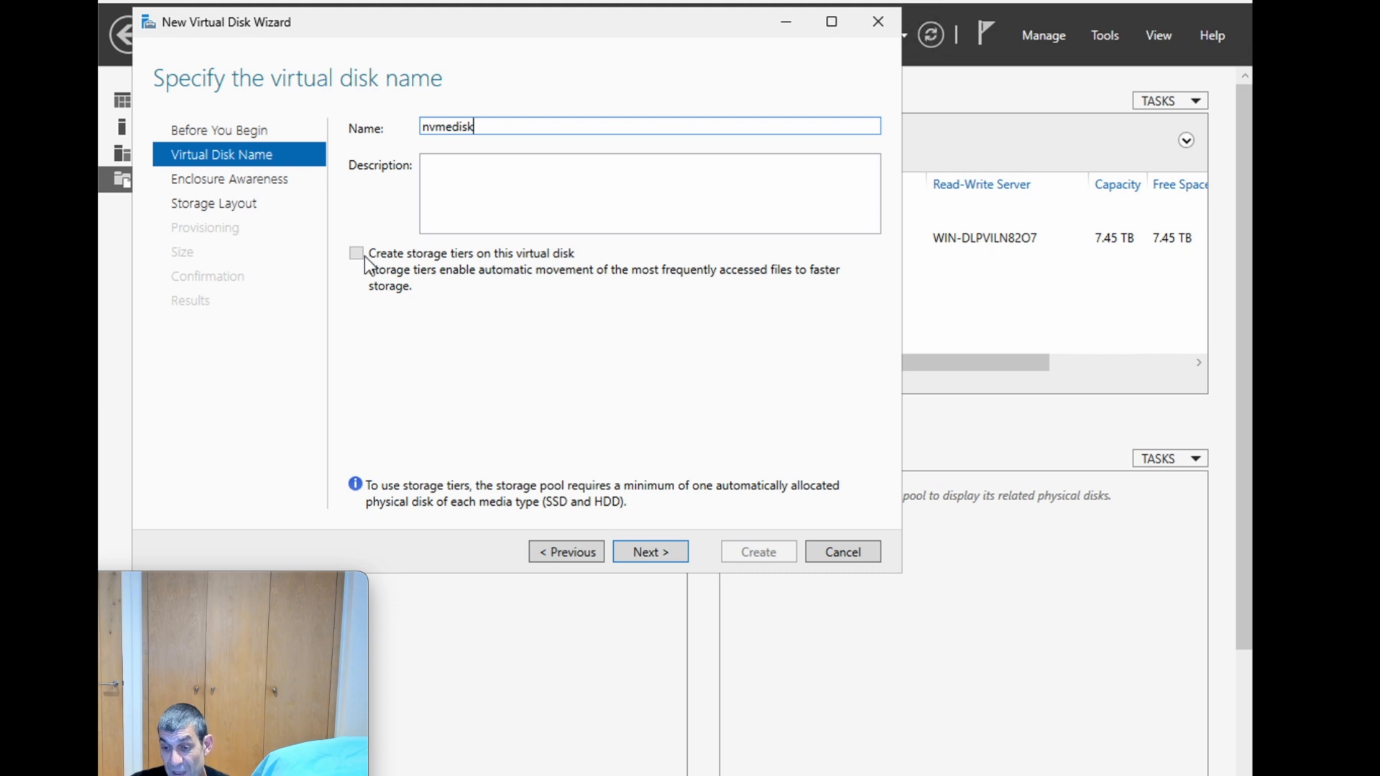
left_click(649, 556)
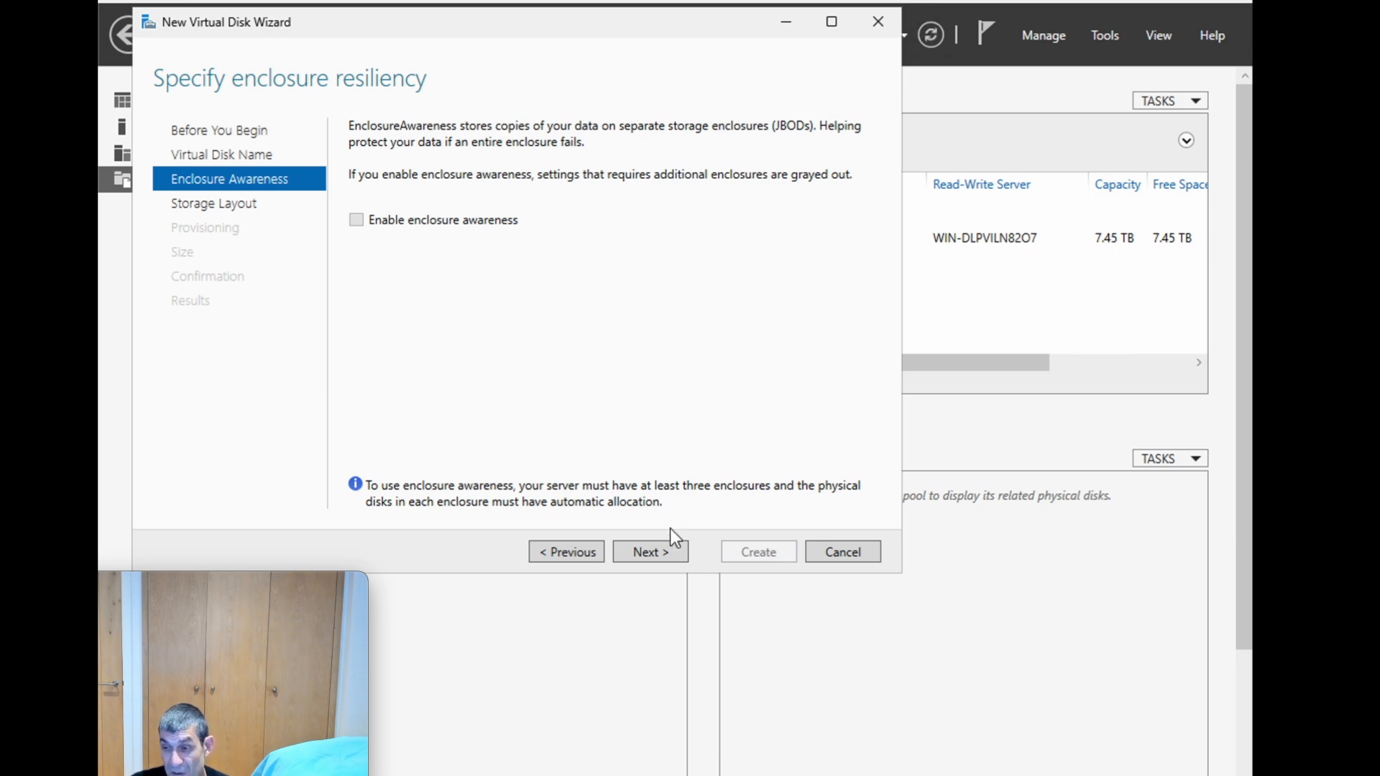
left_click(650, 553)
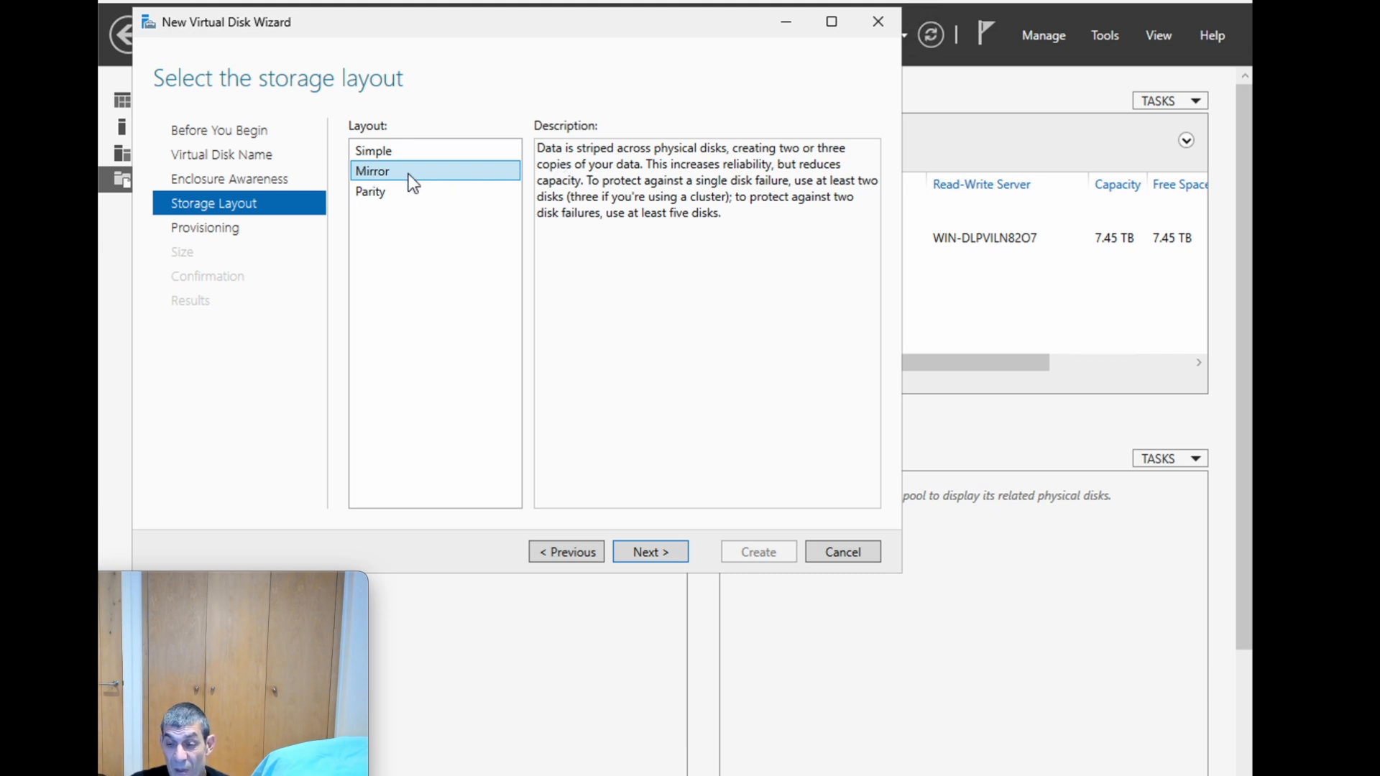
Set the virtual disk's storage layout to Simple and accept Fixed provisioning
left_click(372, 151)
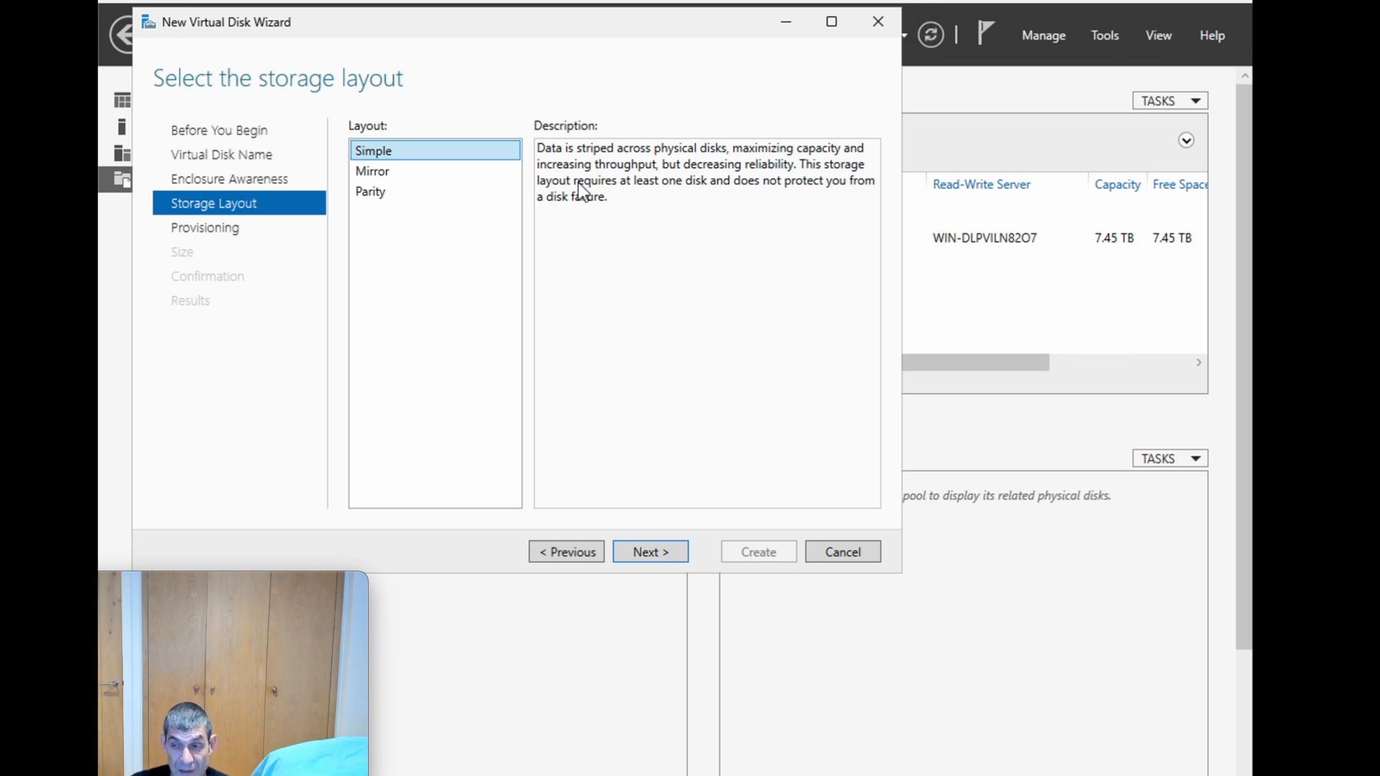
left_click(629, 553)
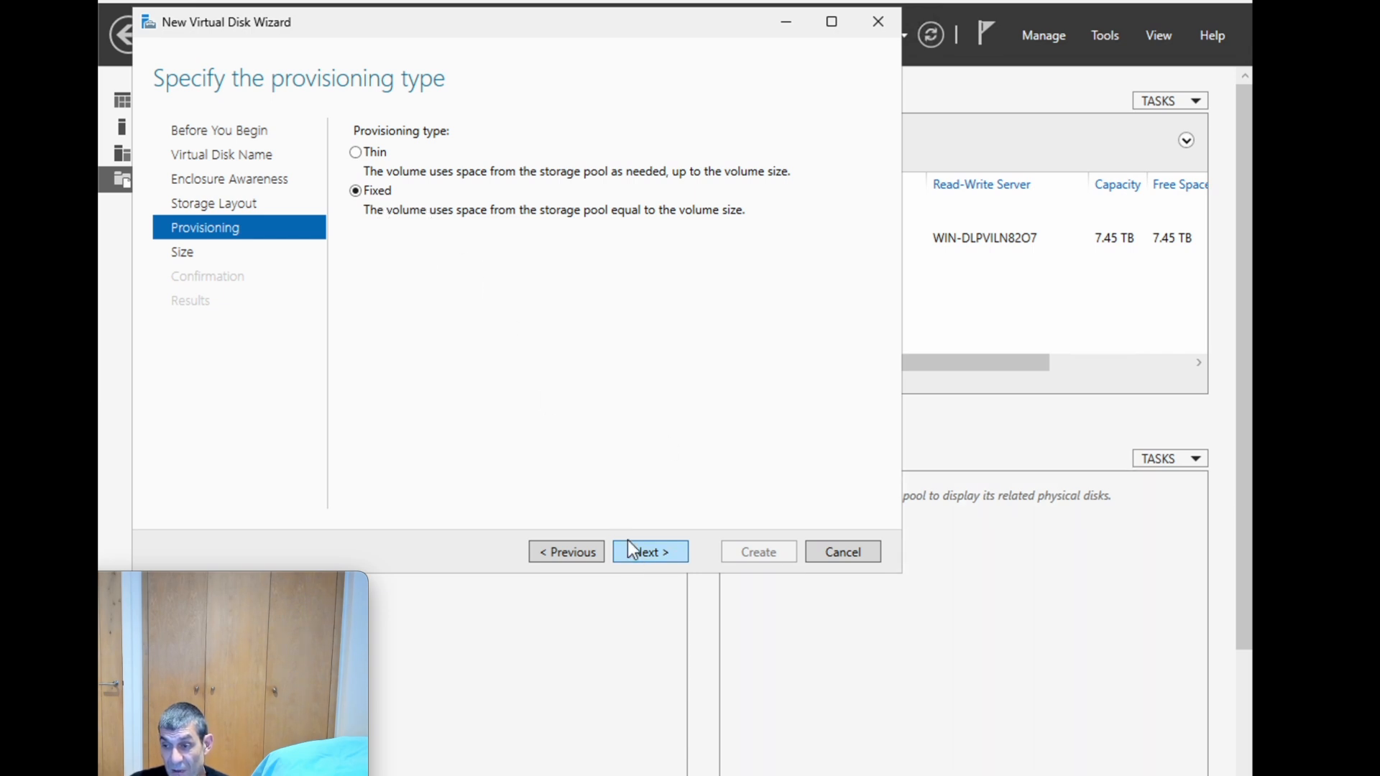
left_click(642, 547)
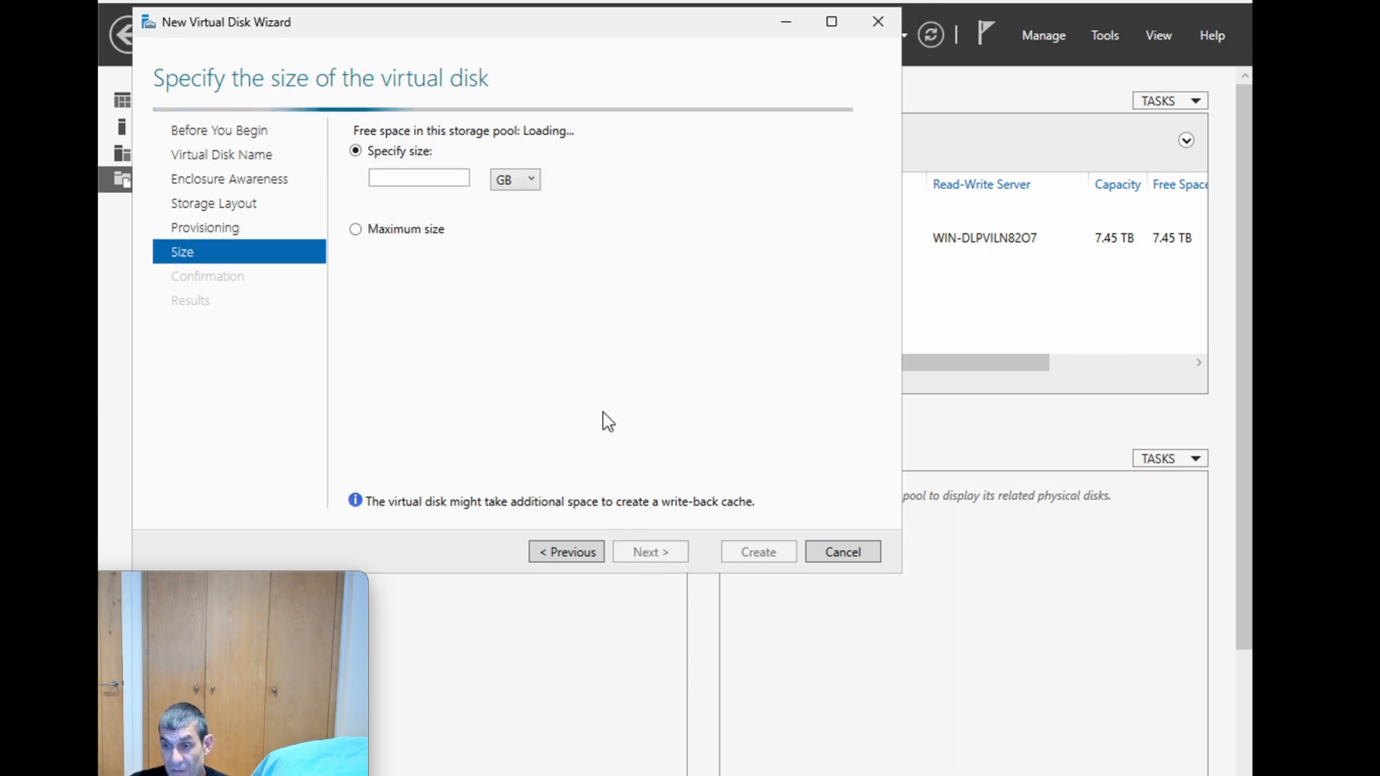
Give the virtual disk the maximum size available in the pool and create it
left_click(355, 230)
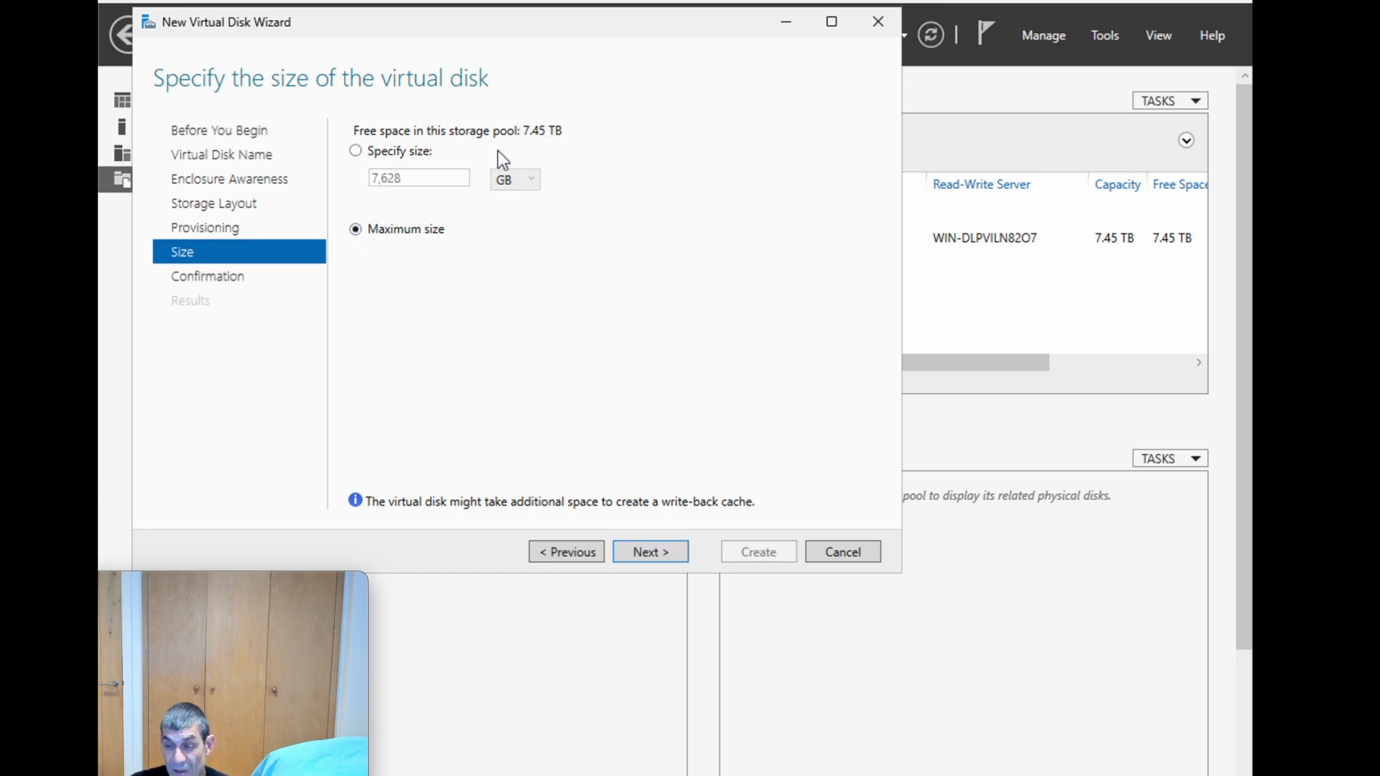
left_click(636, 556)
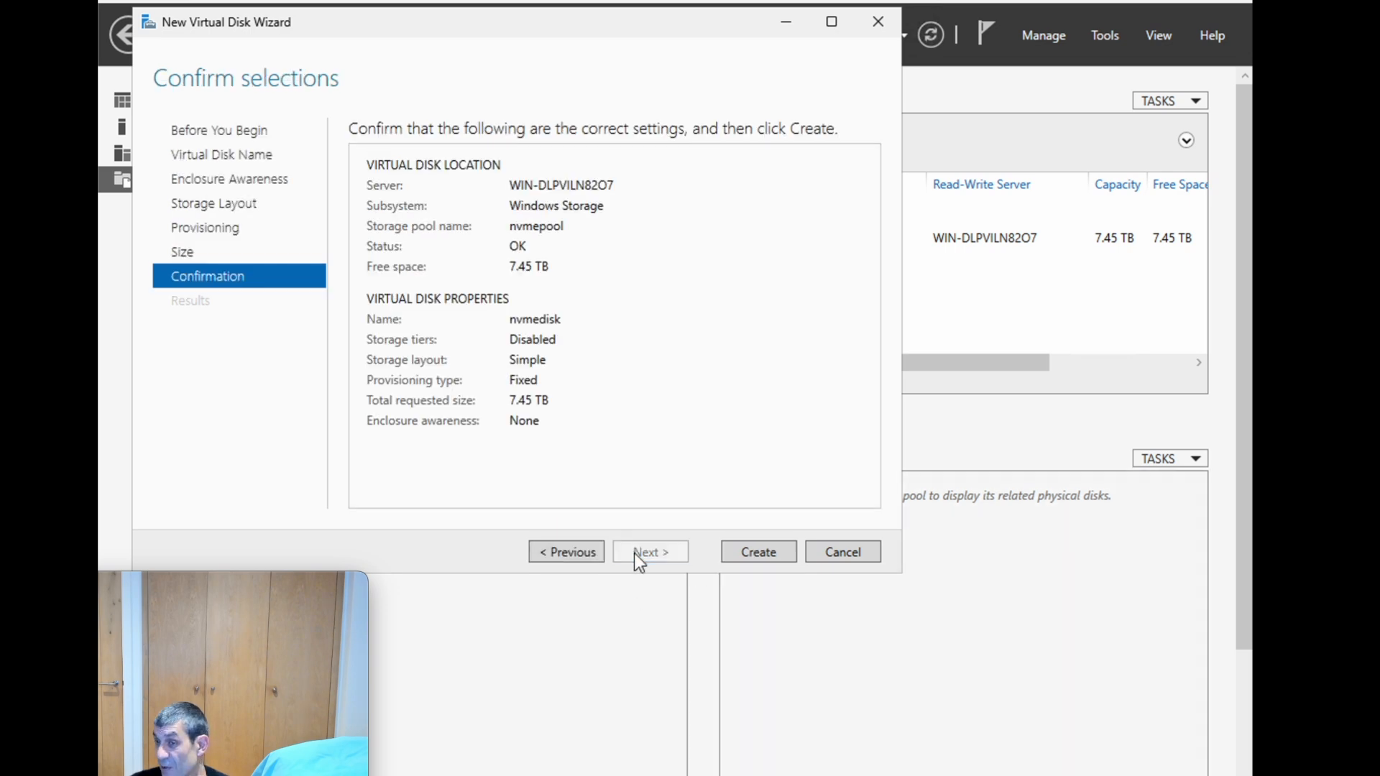
left_click(740, 556)
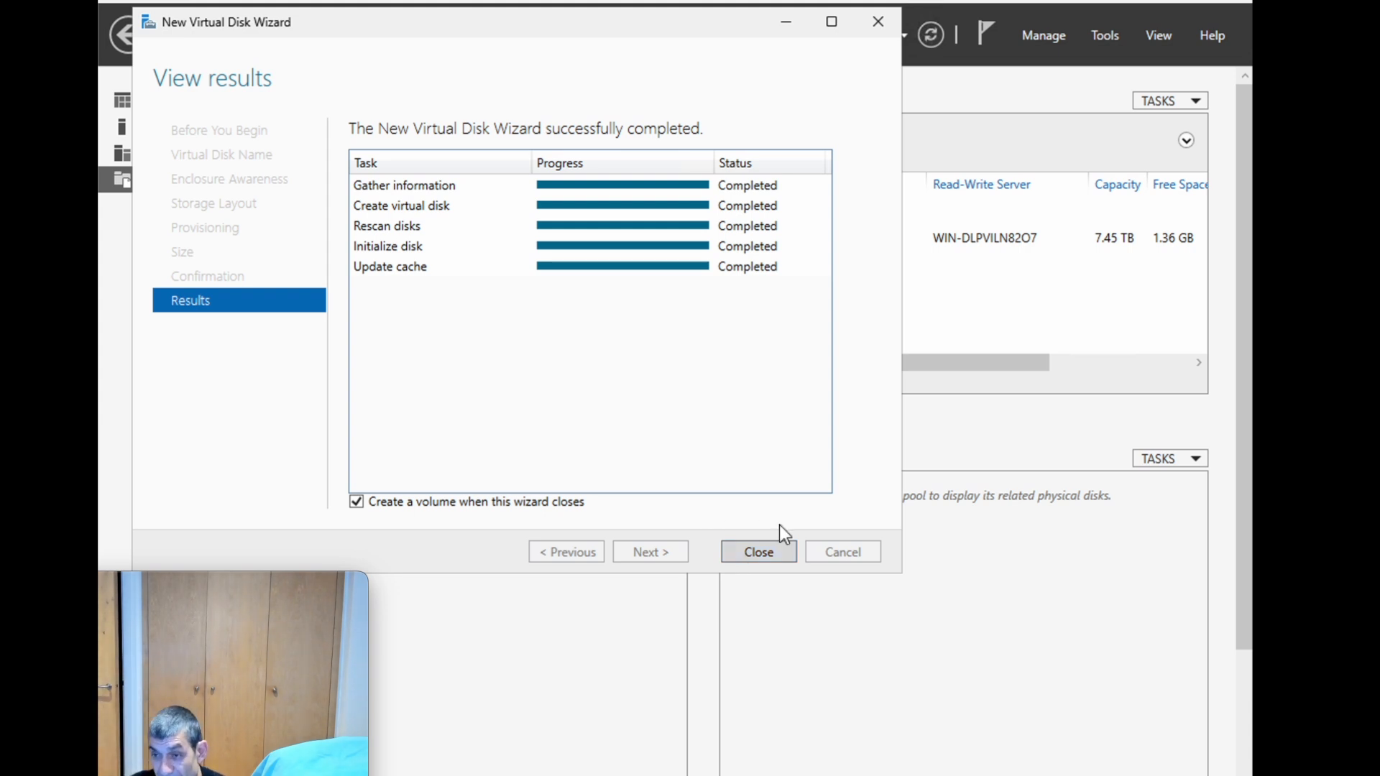
Continue to creating a volume on the nvmedisk virtual disk, accepting the full 7.45 TB as the volume size
left_click(751, 556)
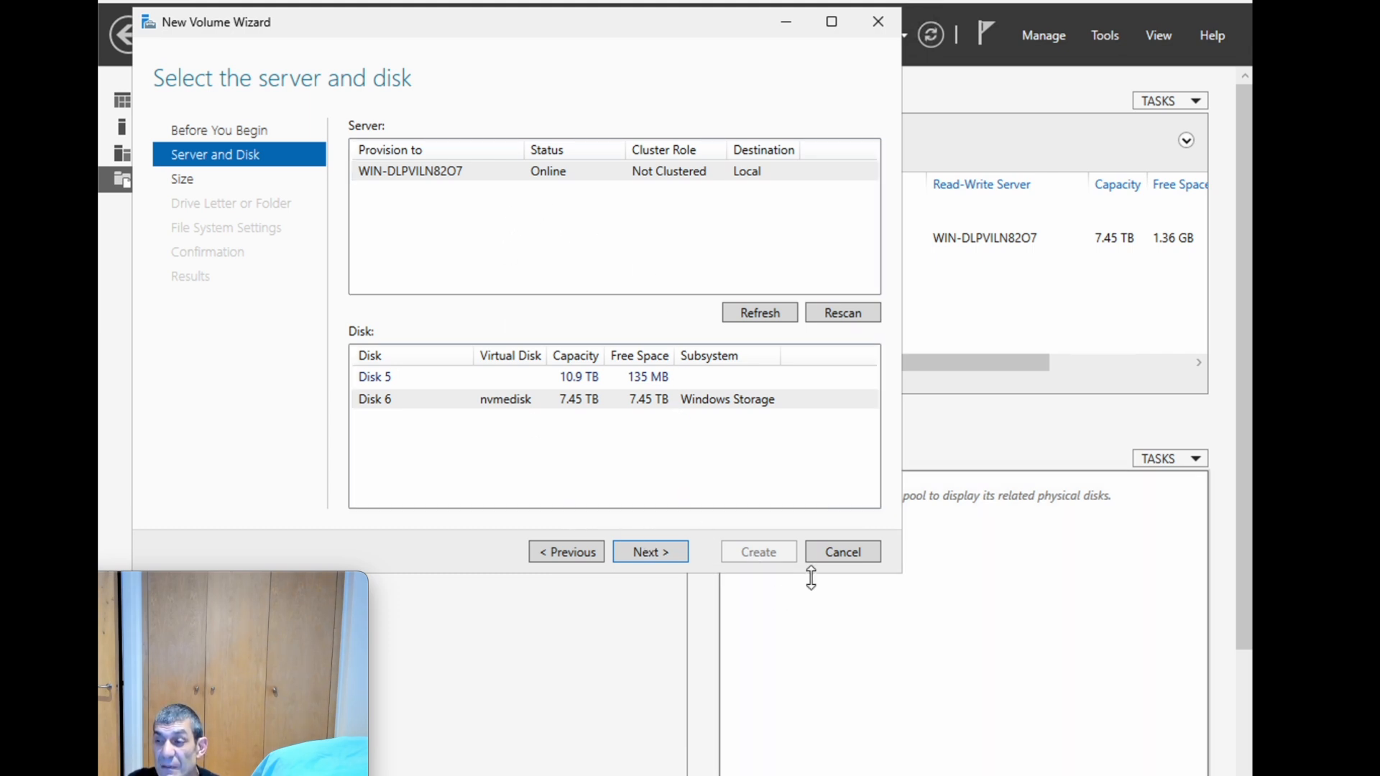
left_click(505, 400)
left_click(635, 555)
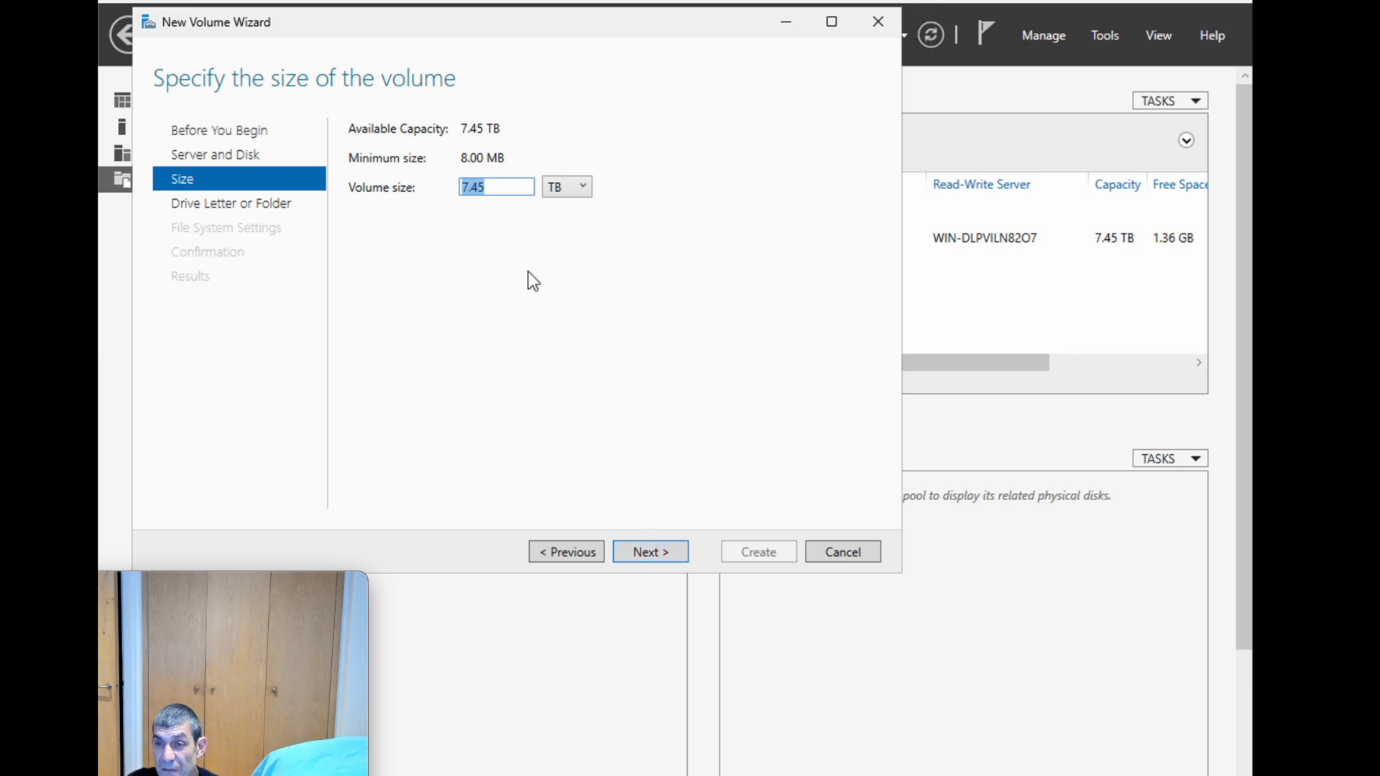
left_click(639, 555)
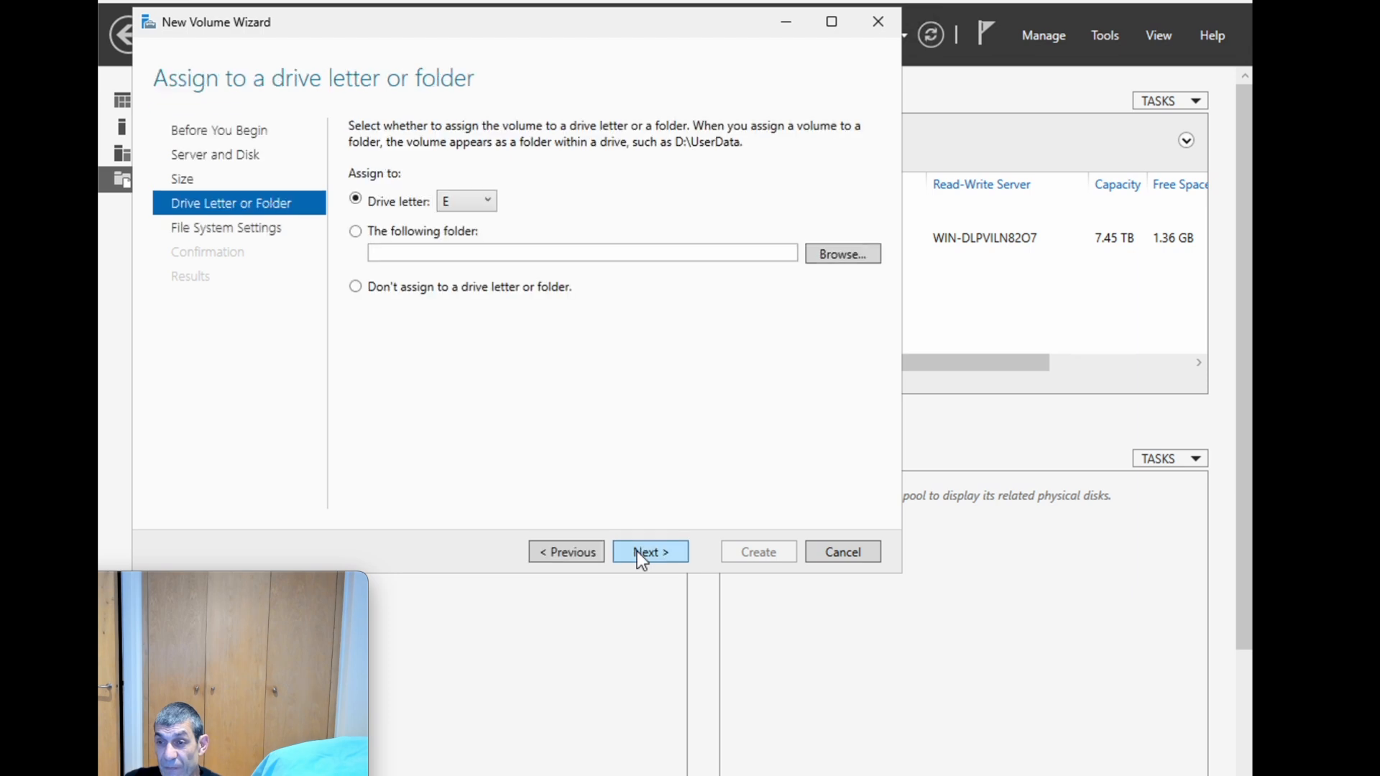
Assign drive letter Z to the new volume
left_click(457, 200)
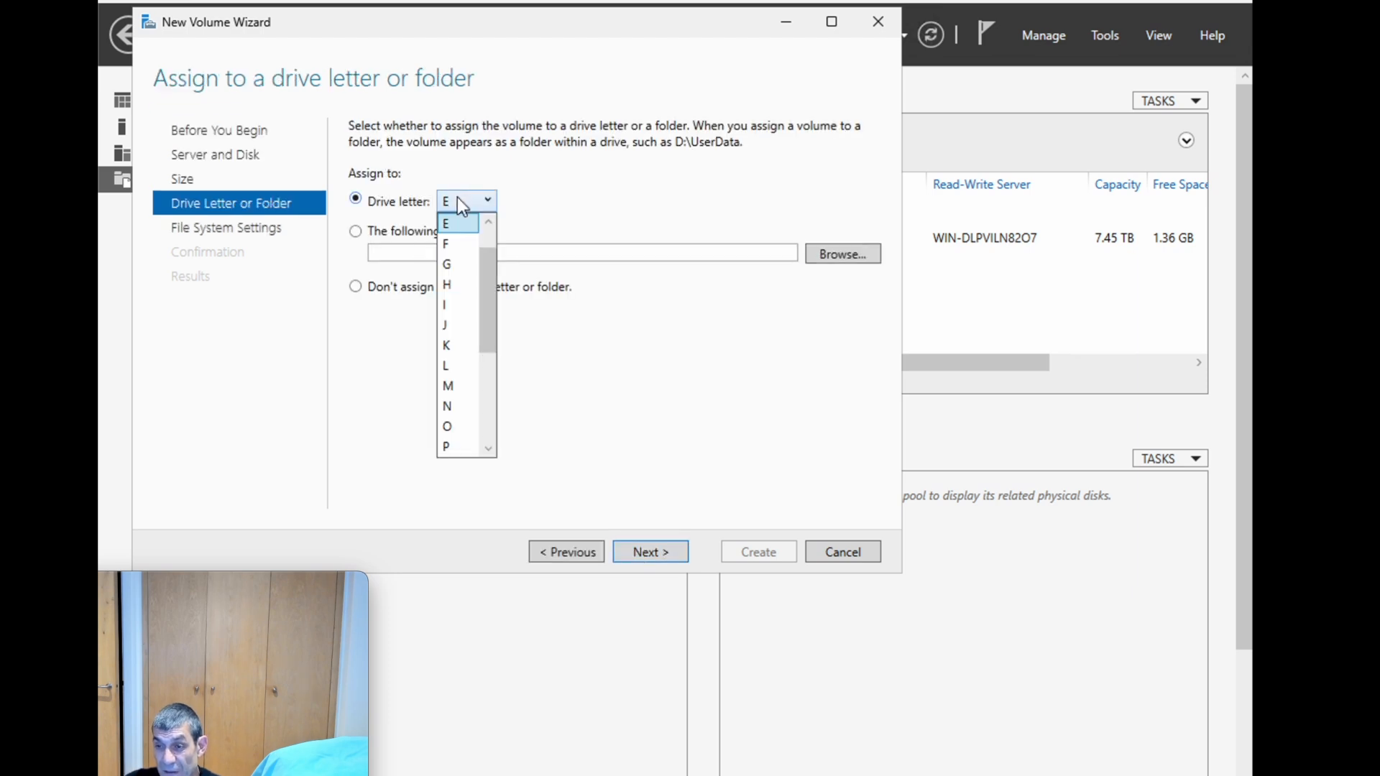
scroll(487, 431, "down", 3)
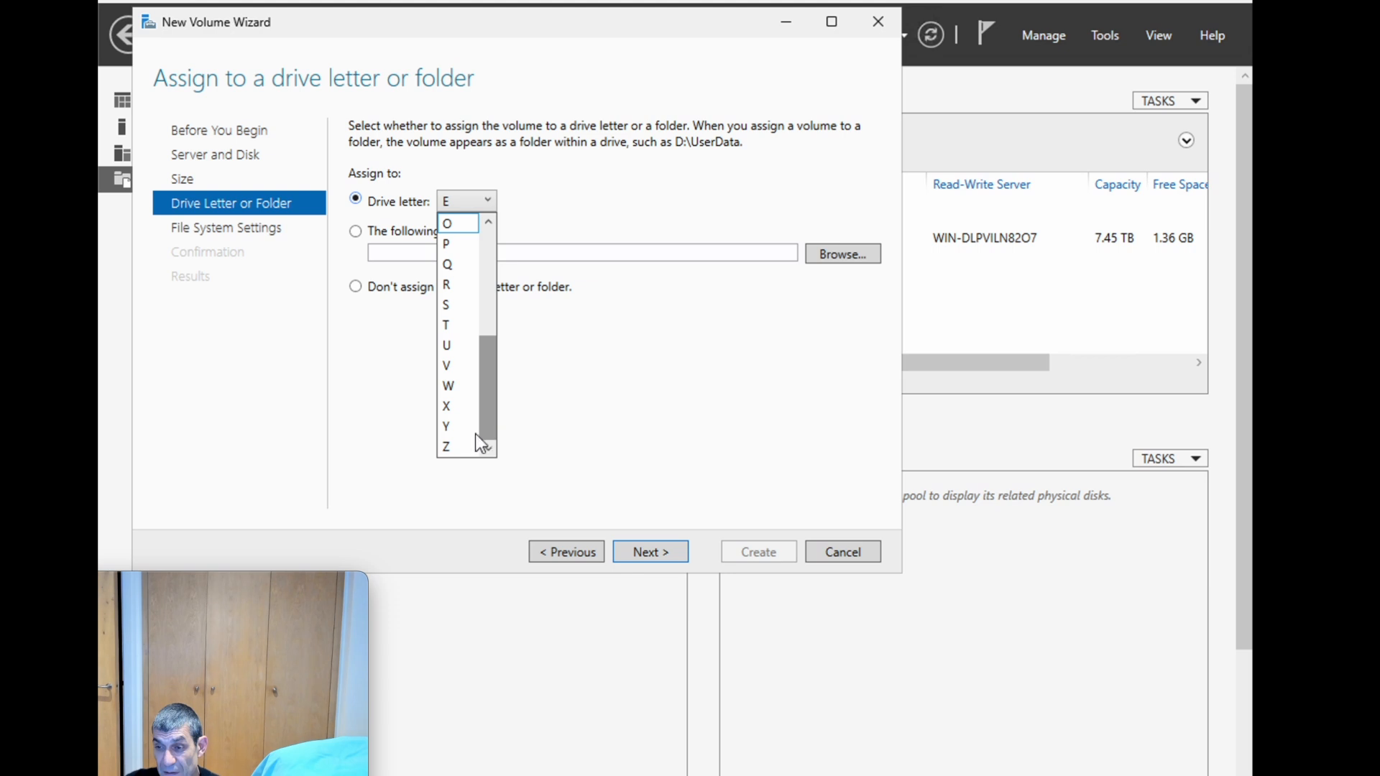
left_click(465, 444)
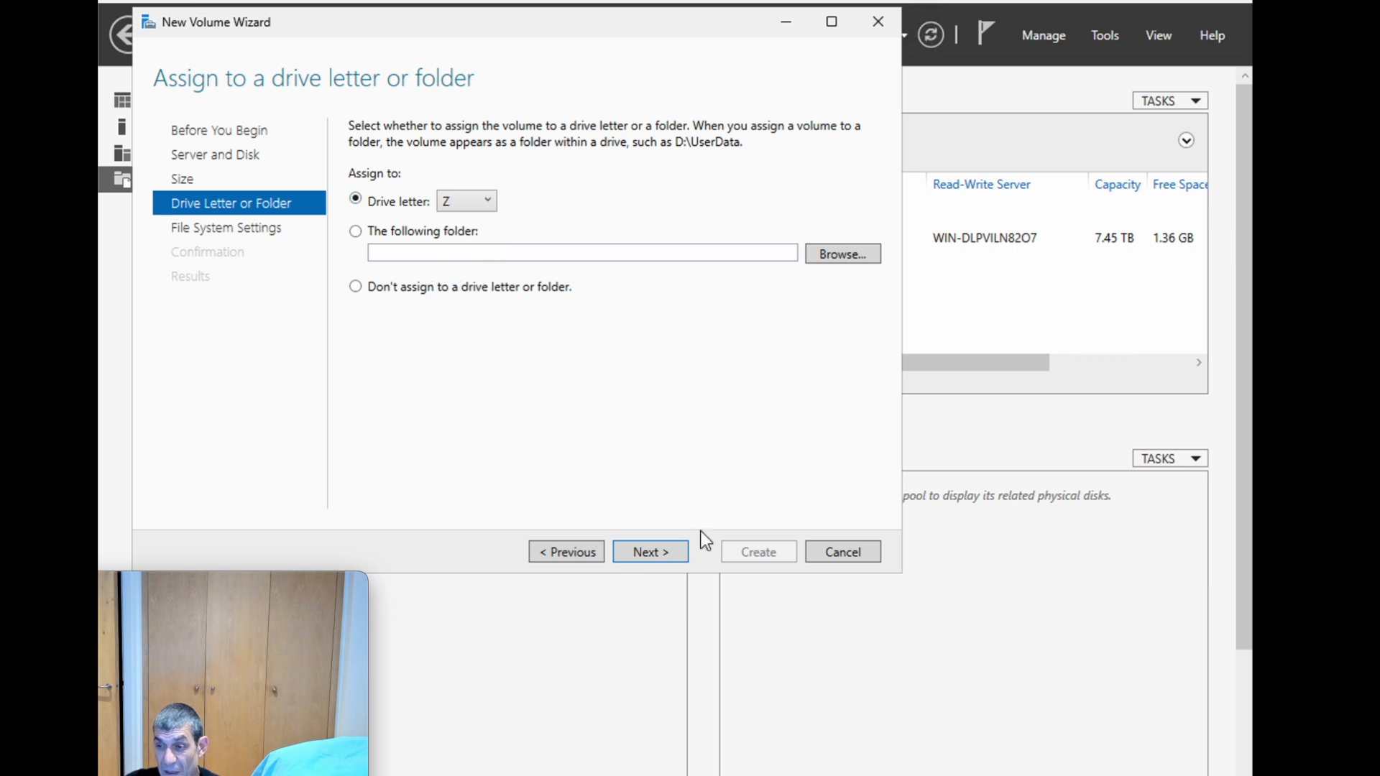
left_click(650, 566)
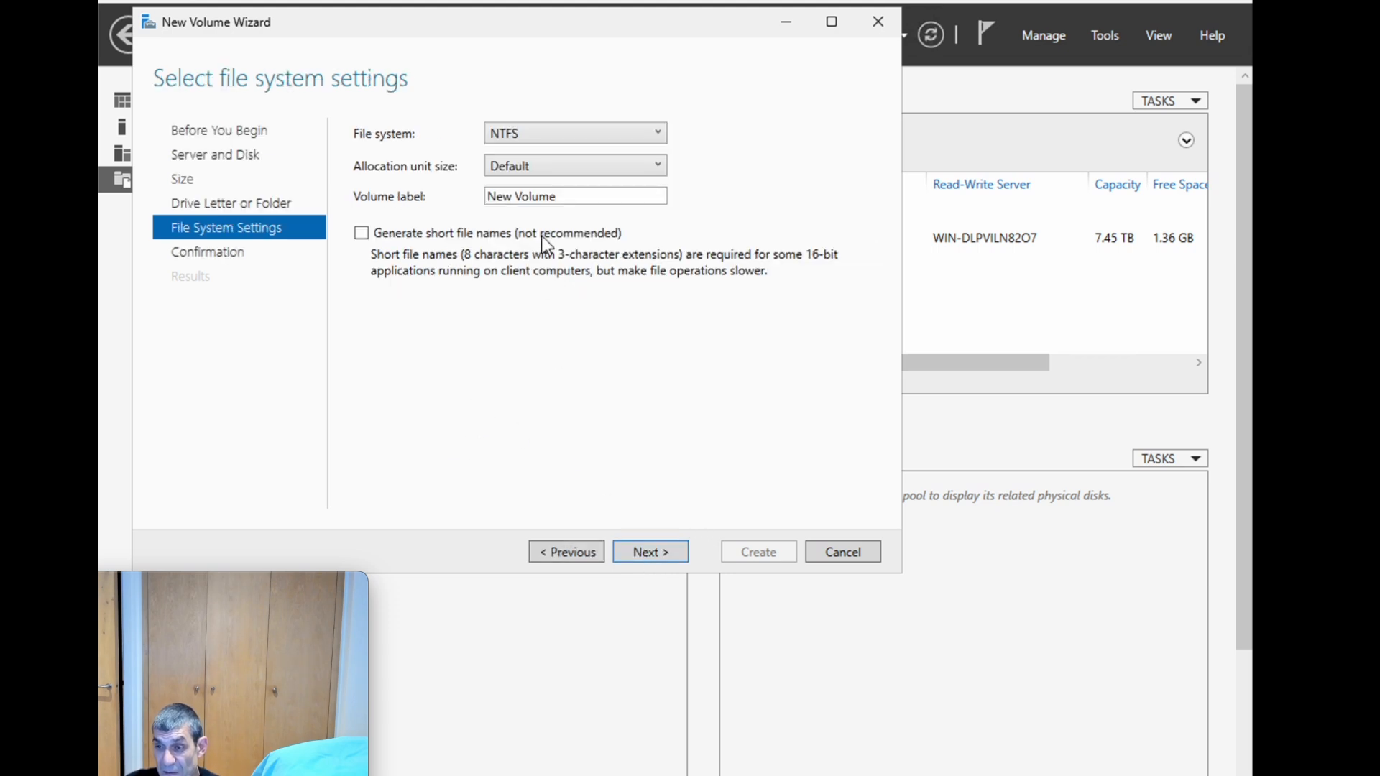
Label the volume zdisk, keep NTFS with the default allocation unit size, and proceed to the confirmation page
left_click_drag(572, 196, 471, 194)
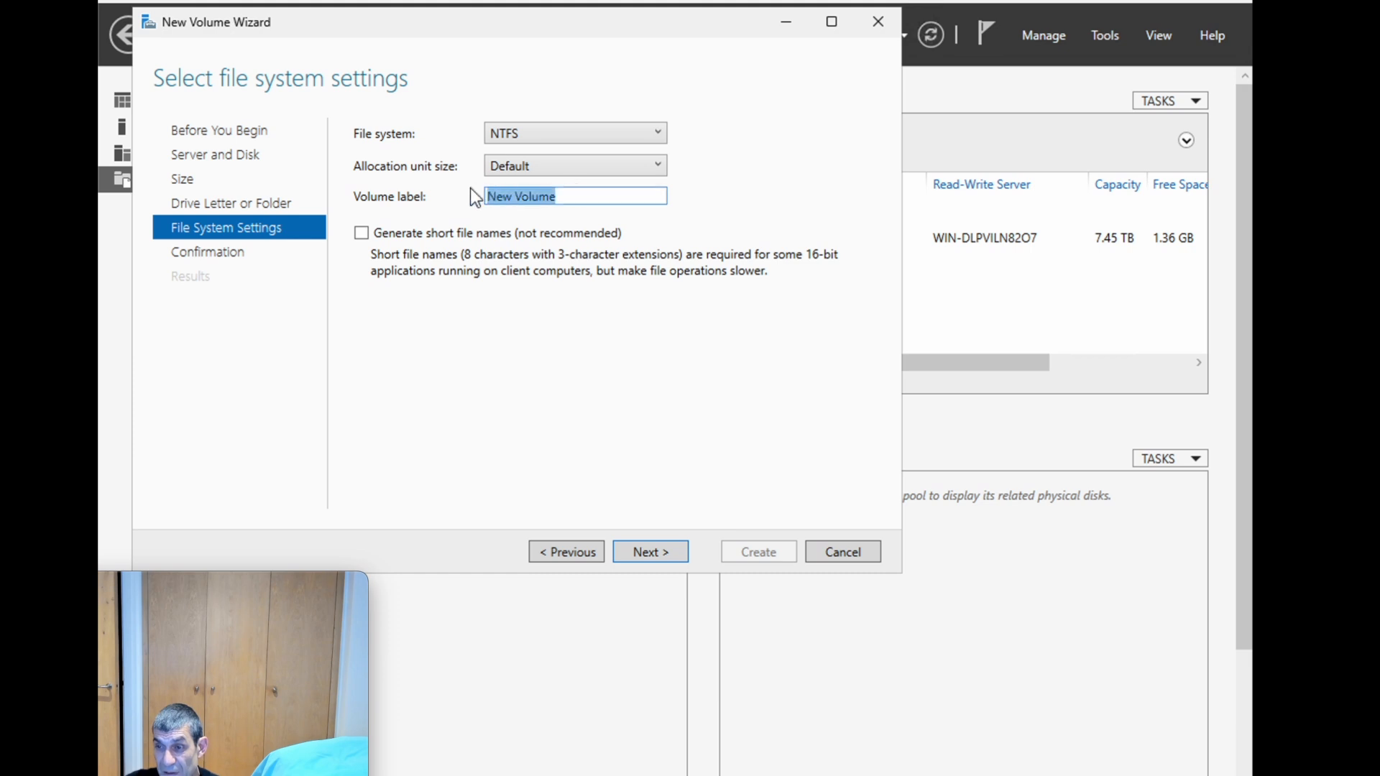
type("zdisk")
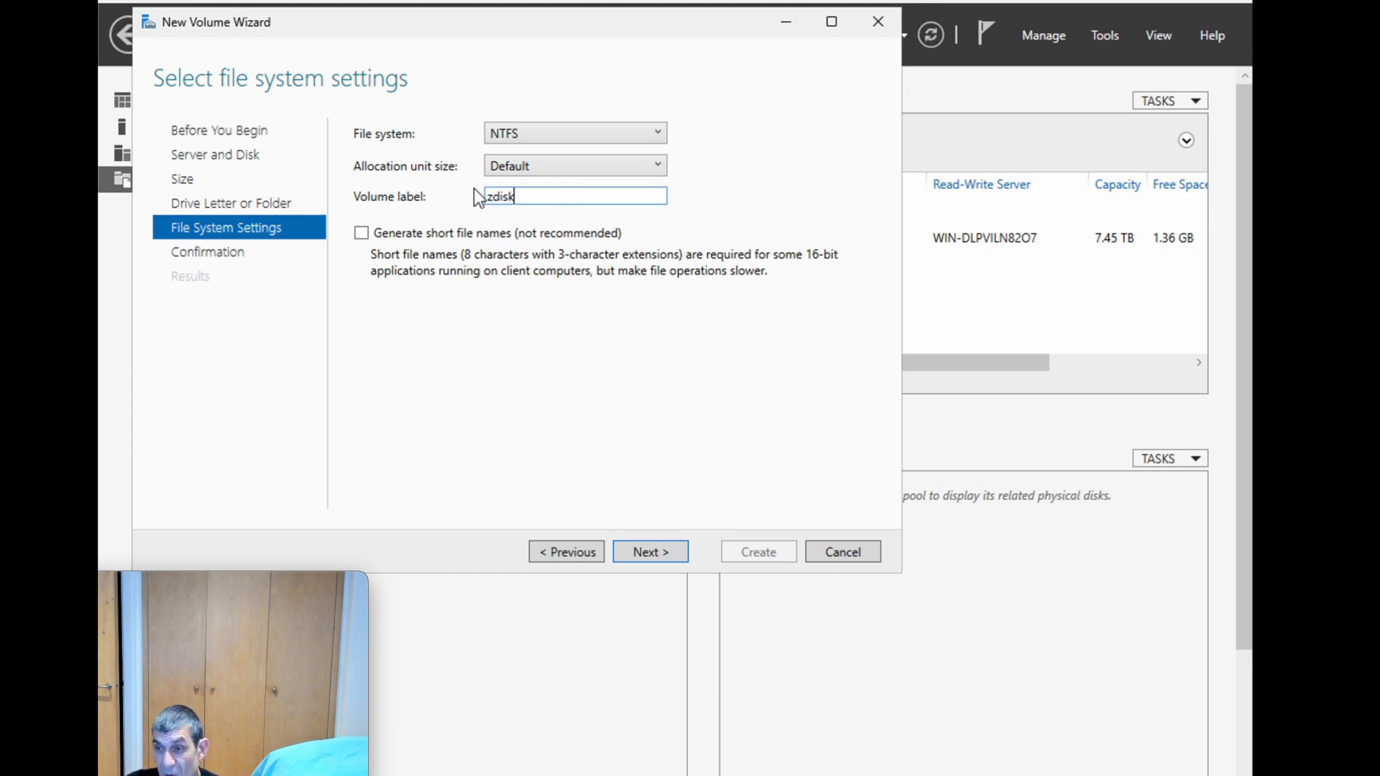
left_click(519, 132)
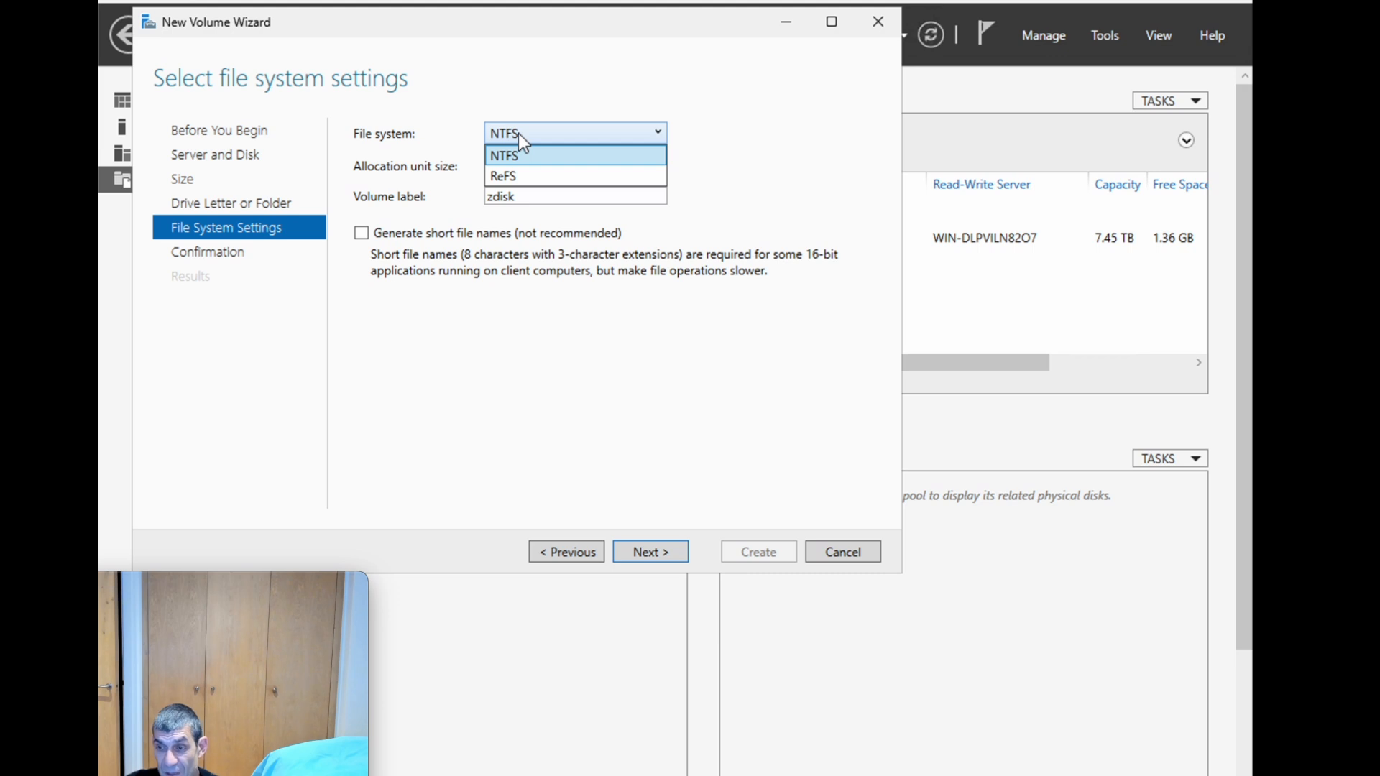
left_click(518, 133)
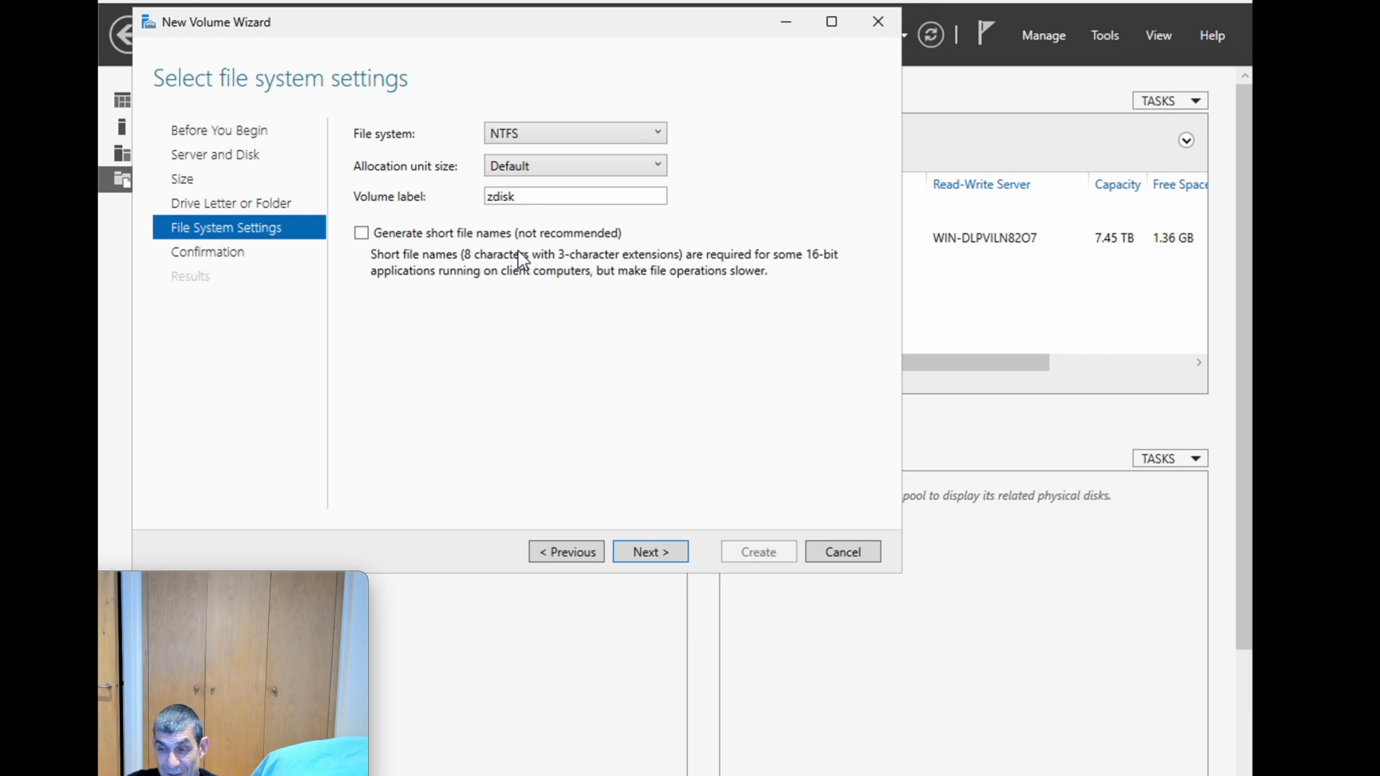
left_click(649, 554)
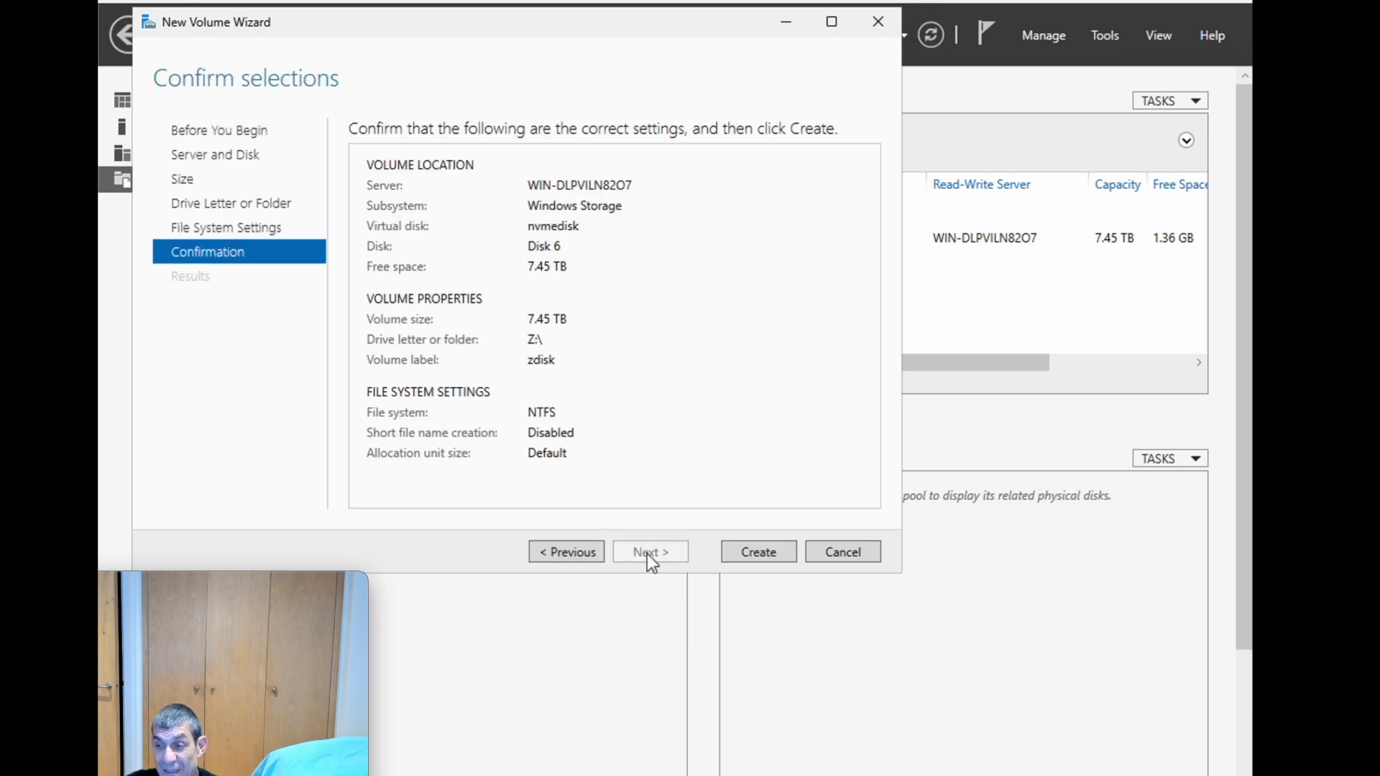
Create the zdisk volume with the confirmed settings, then close the finished wizard and put the Server Manager window away
left_click(767, 563)
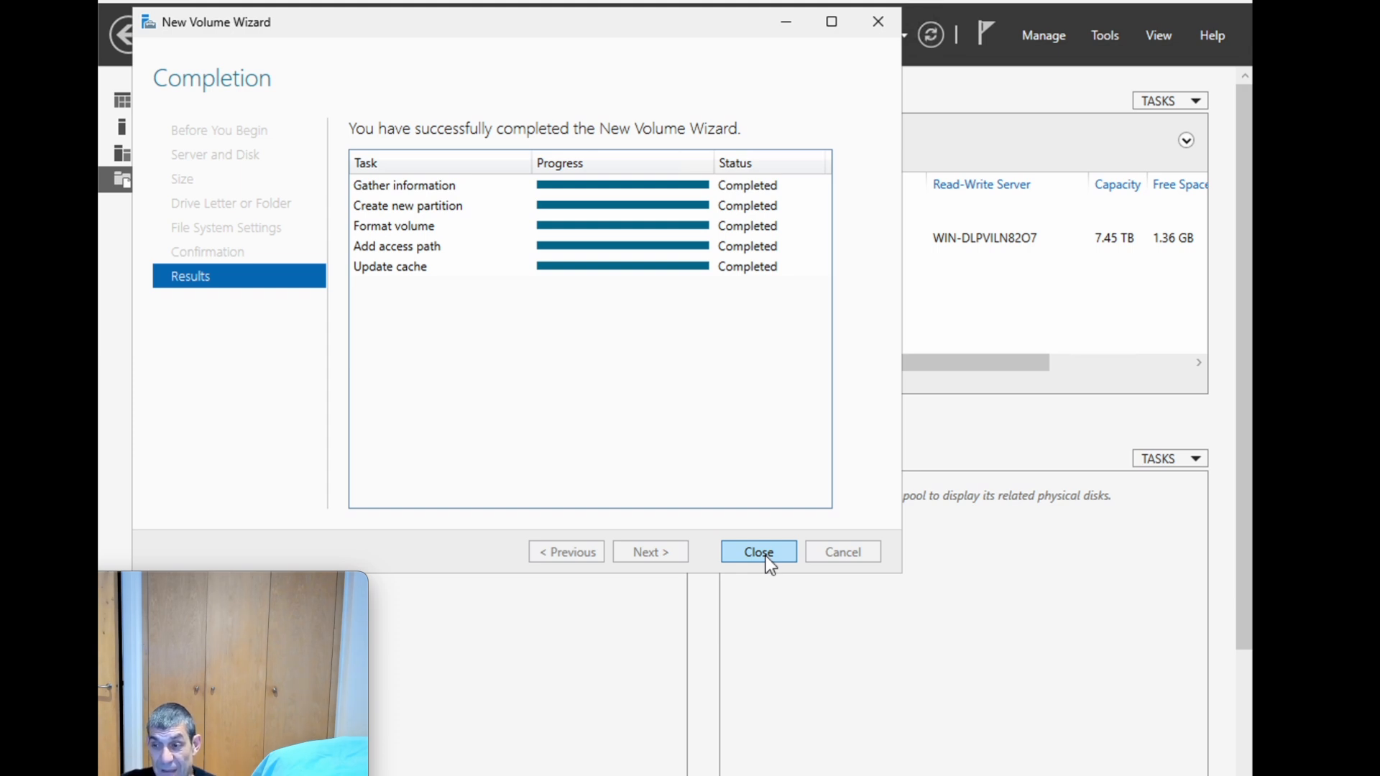
left_click(759, 553)
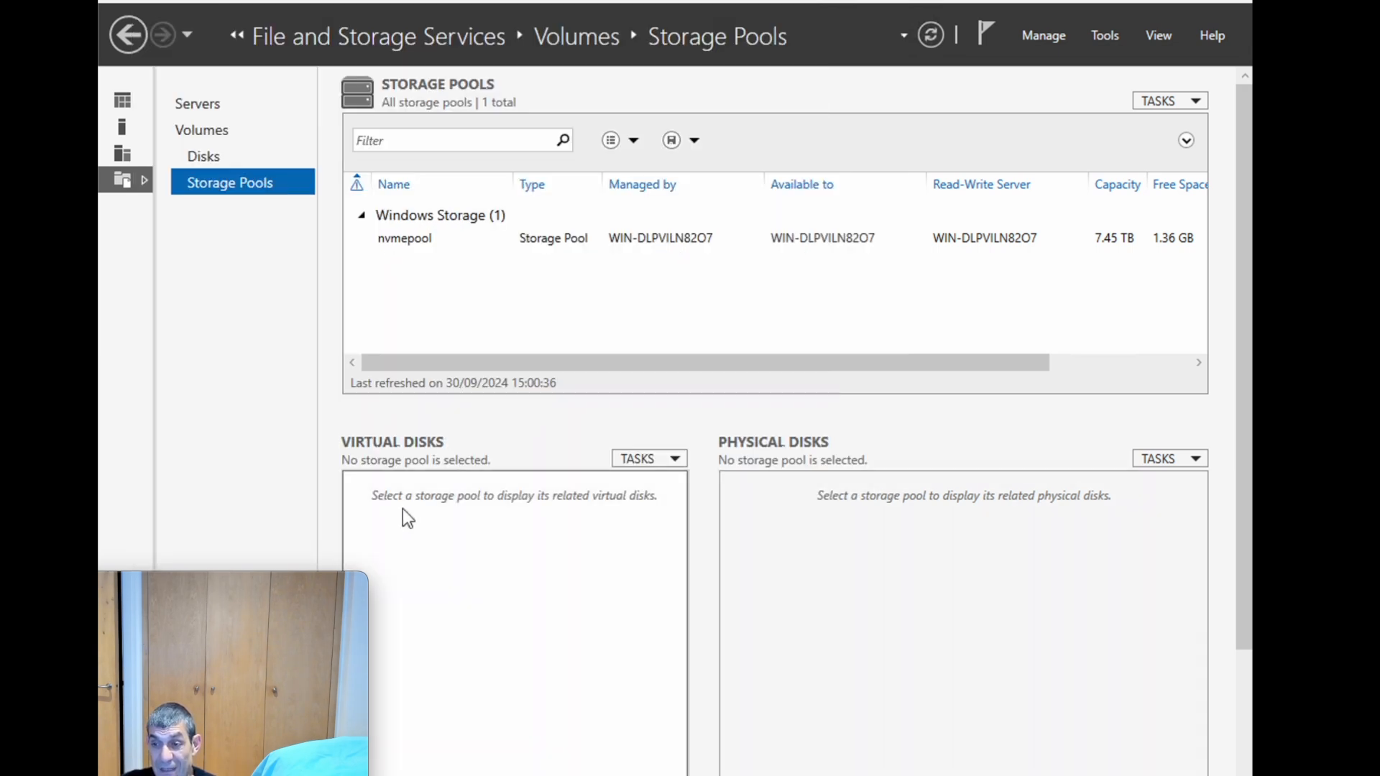
left_click(1221, 2)
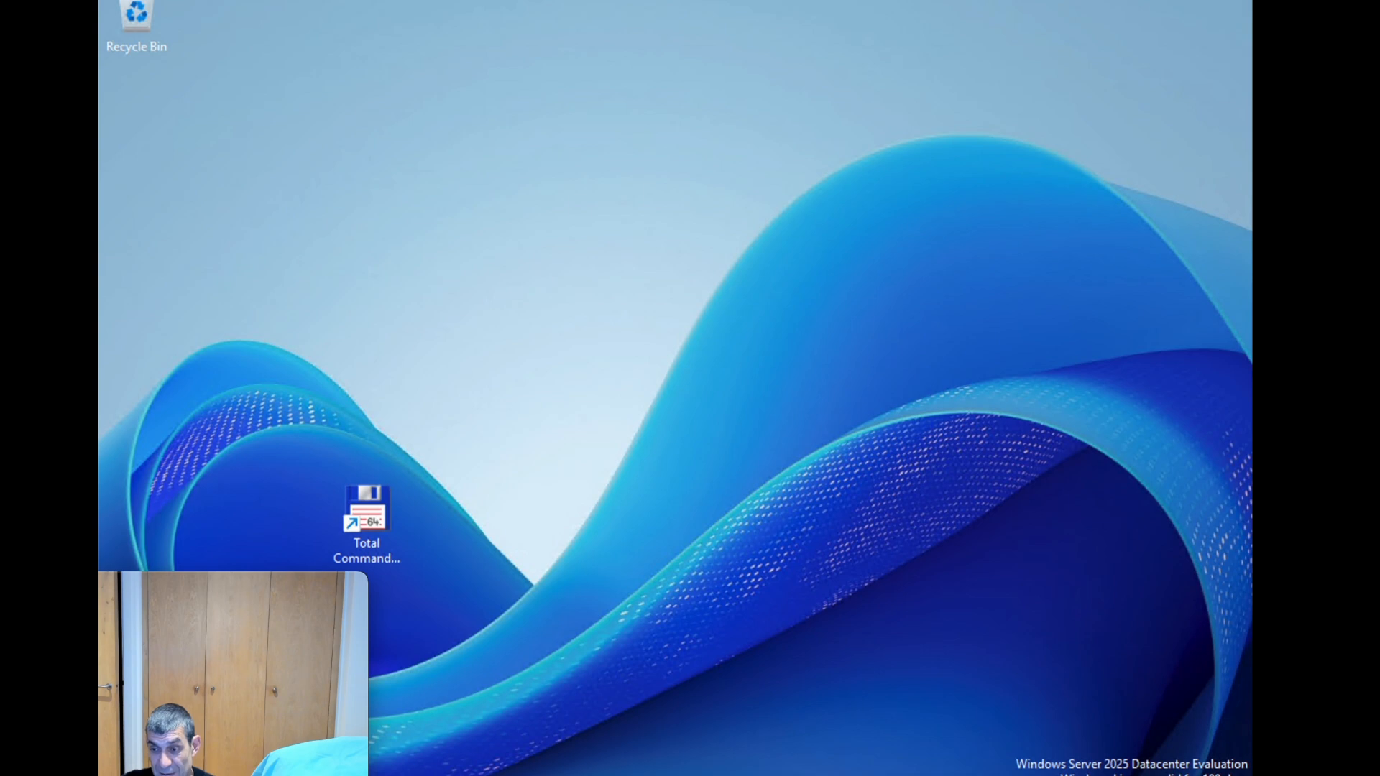
Switch to File Explorer and open the new zdisk (Z:) drive to examine its contents
key("shift+F10")
key("Escape")
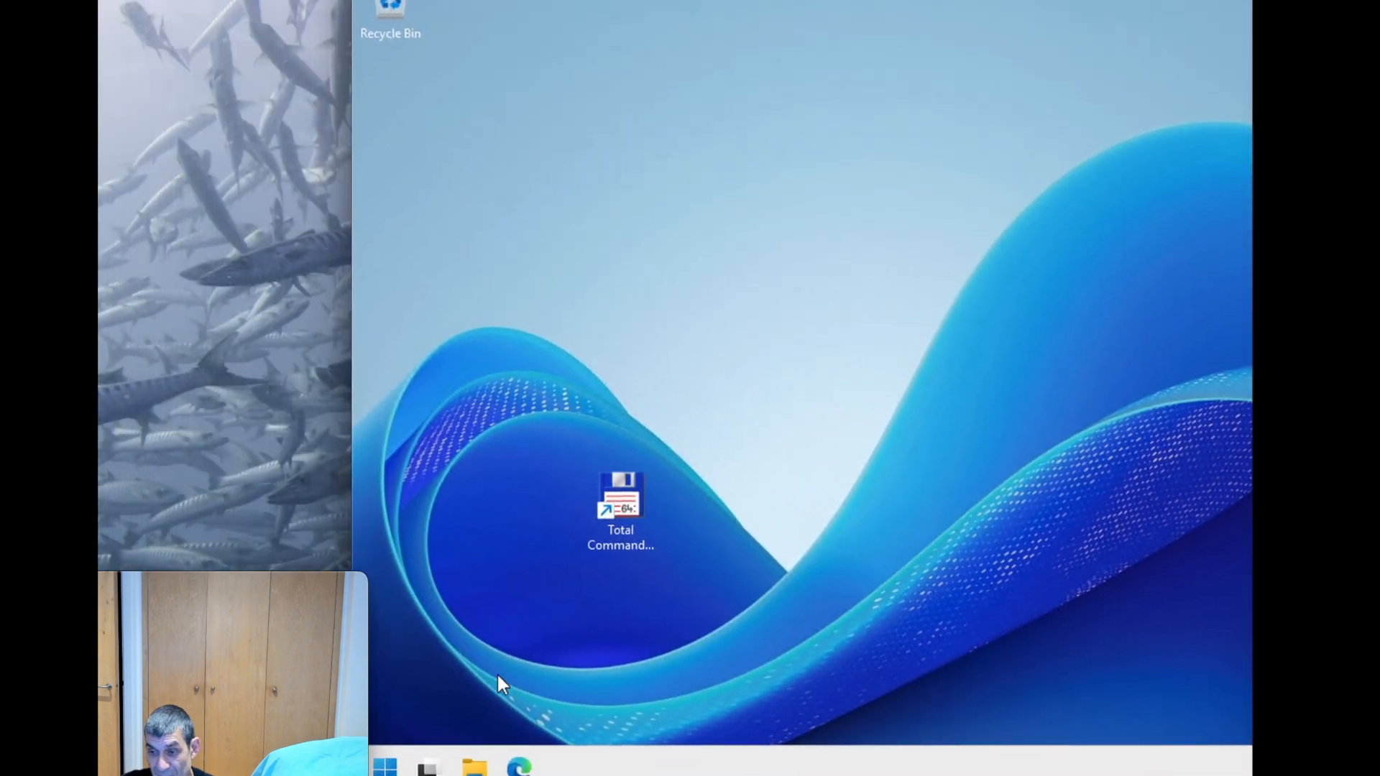
left_click(474, 766)
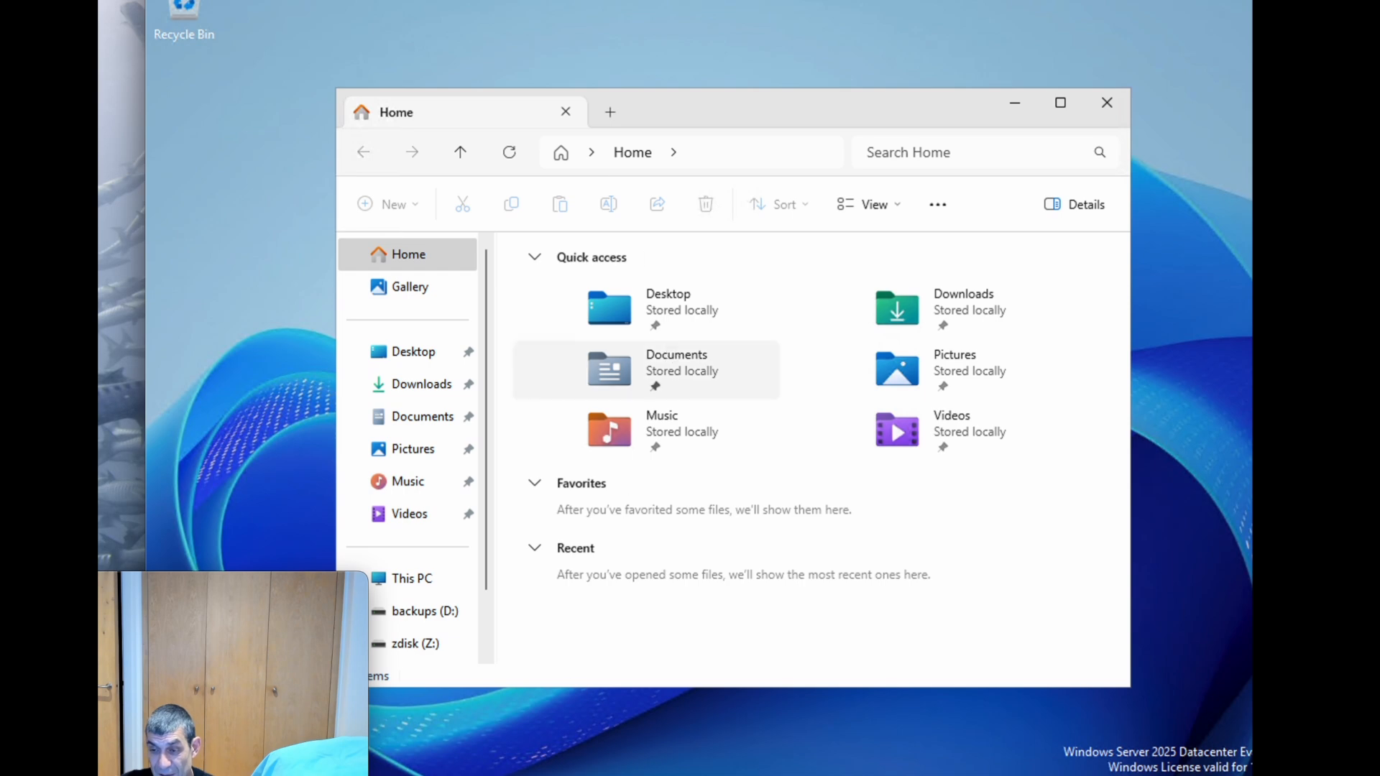
left_click(415, 645)
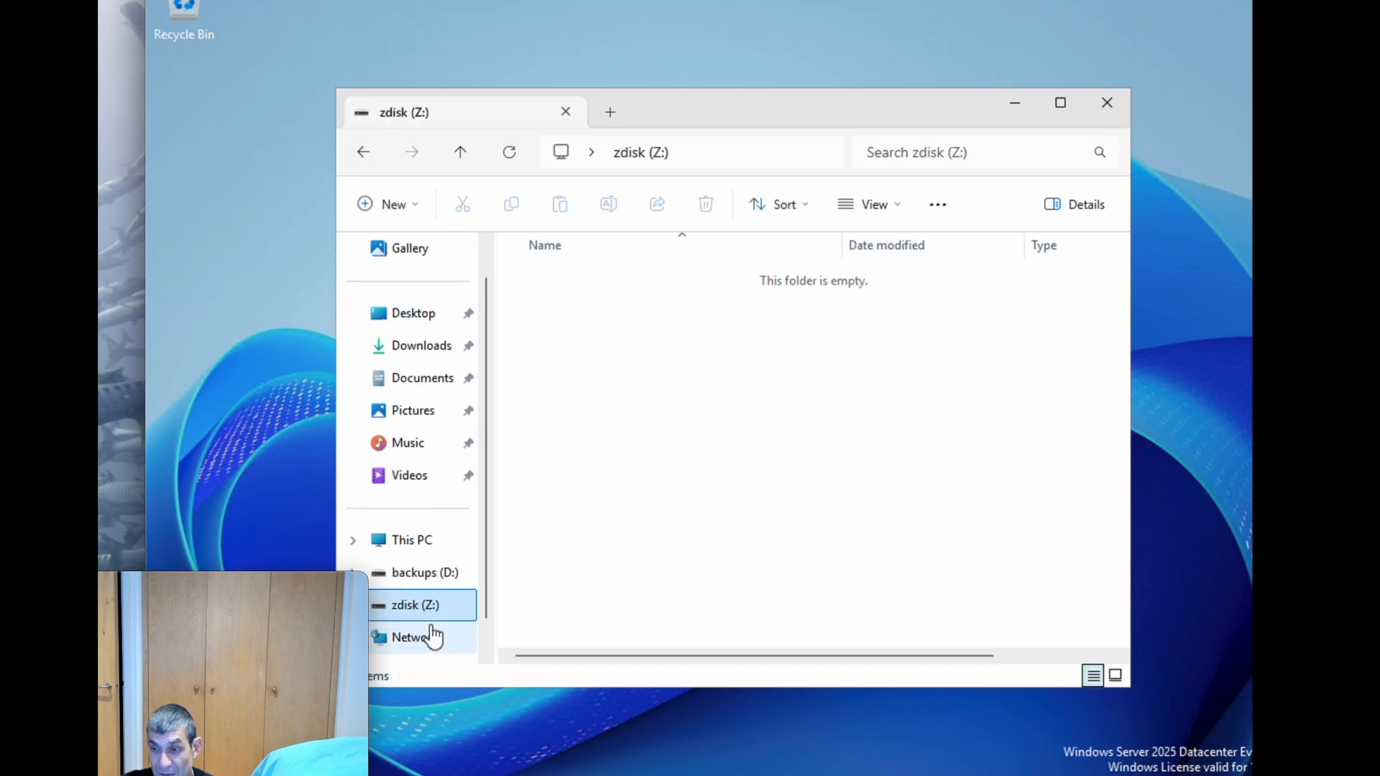
Copy the vtmp2 folder from backups (D:) to zdisk (Z:)
left_click(424, 582)
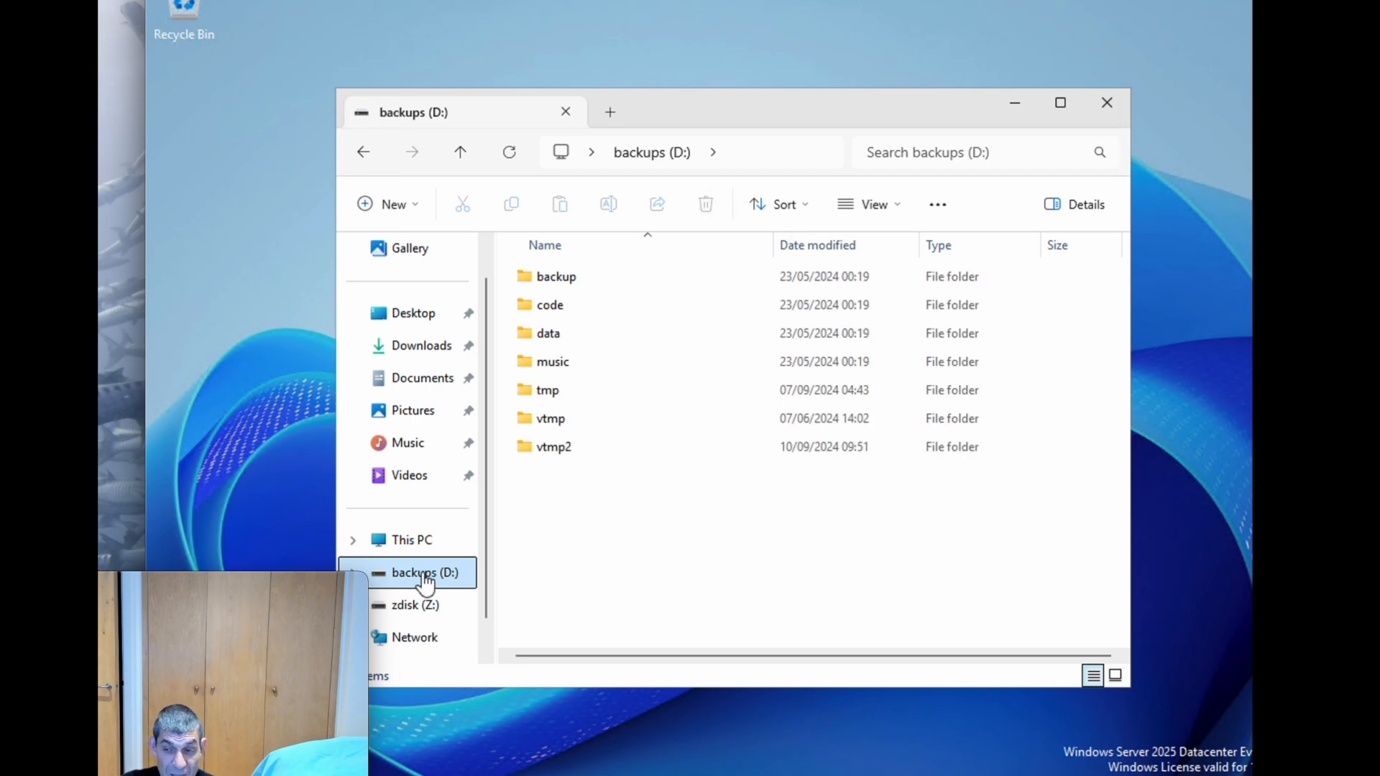
left_click(549, 452)
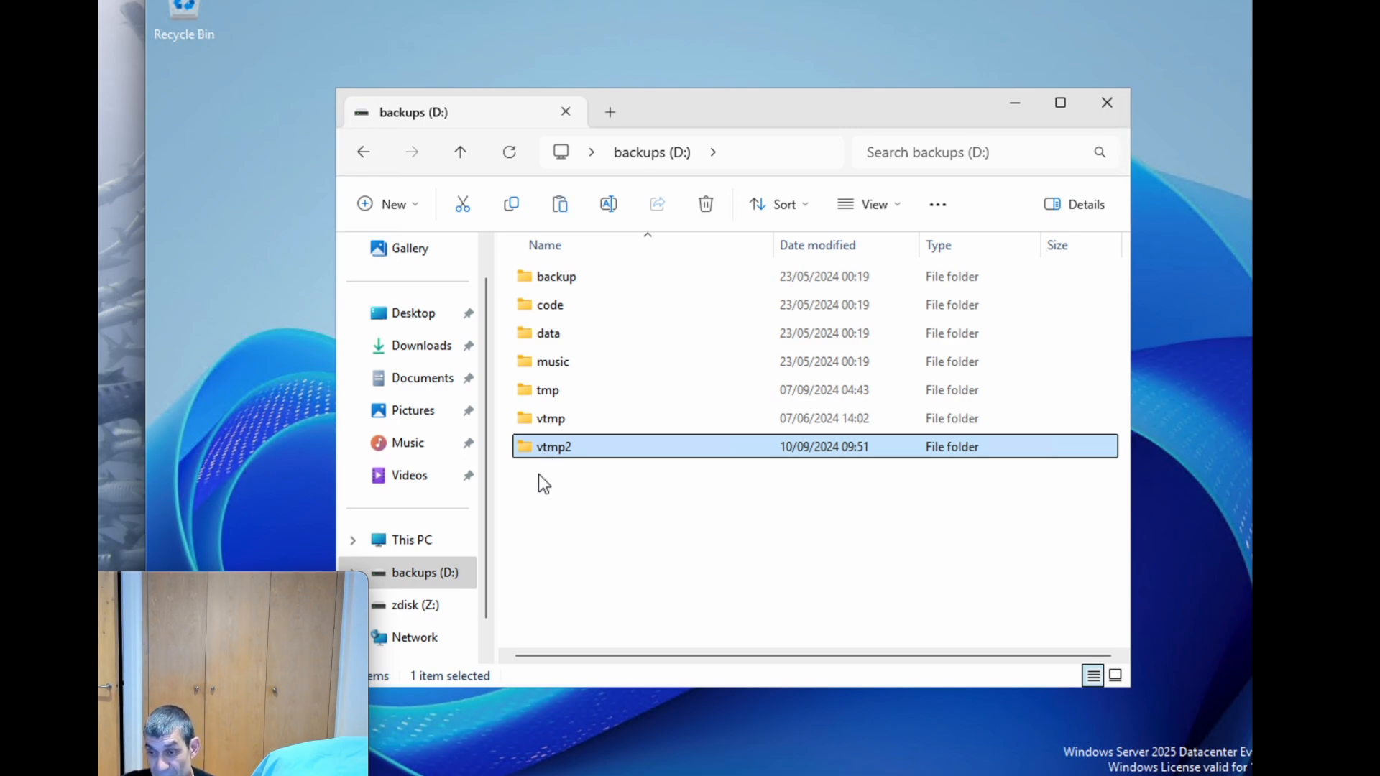
left_click(407, 607)
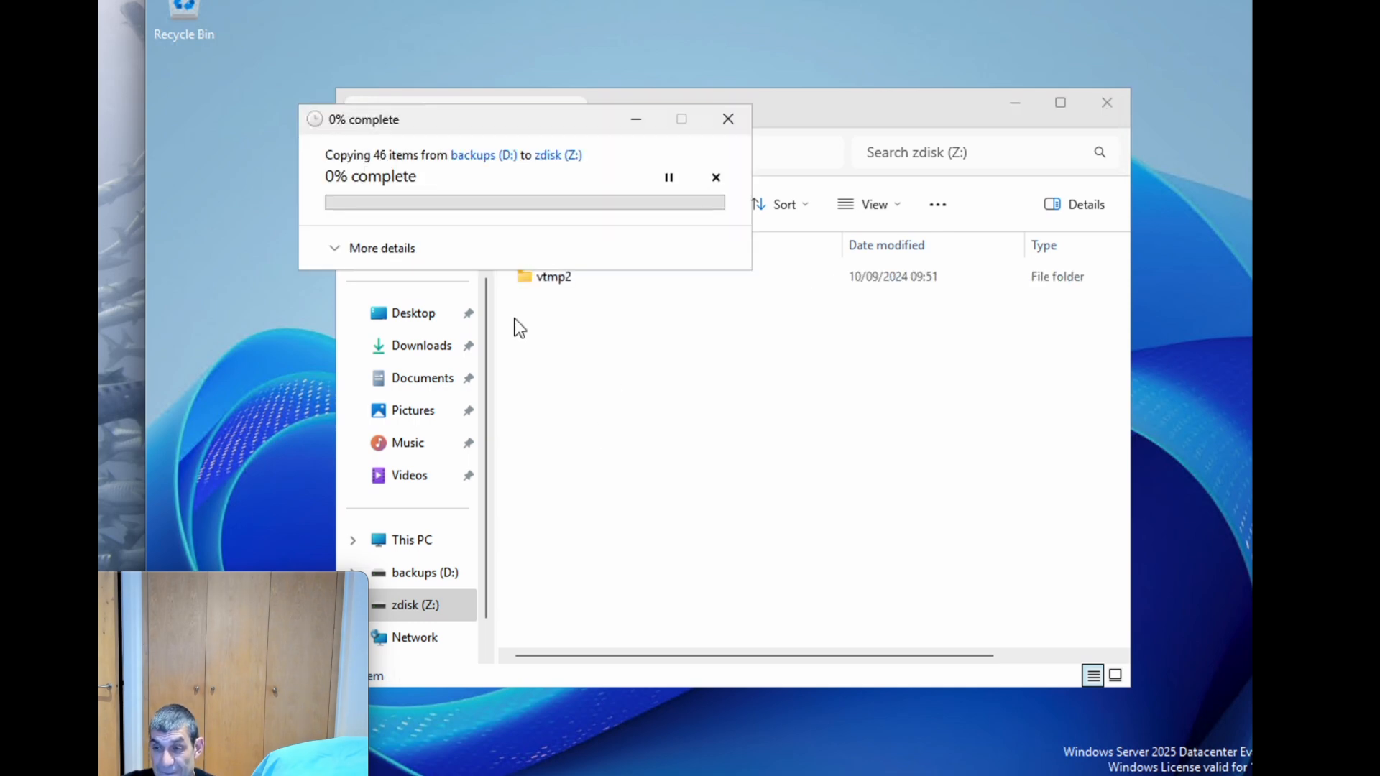
Expand the copy progress details to show the transfer speed and move the progress dialog clear of the copied folder
left_click(334, 251)
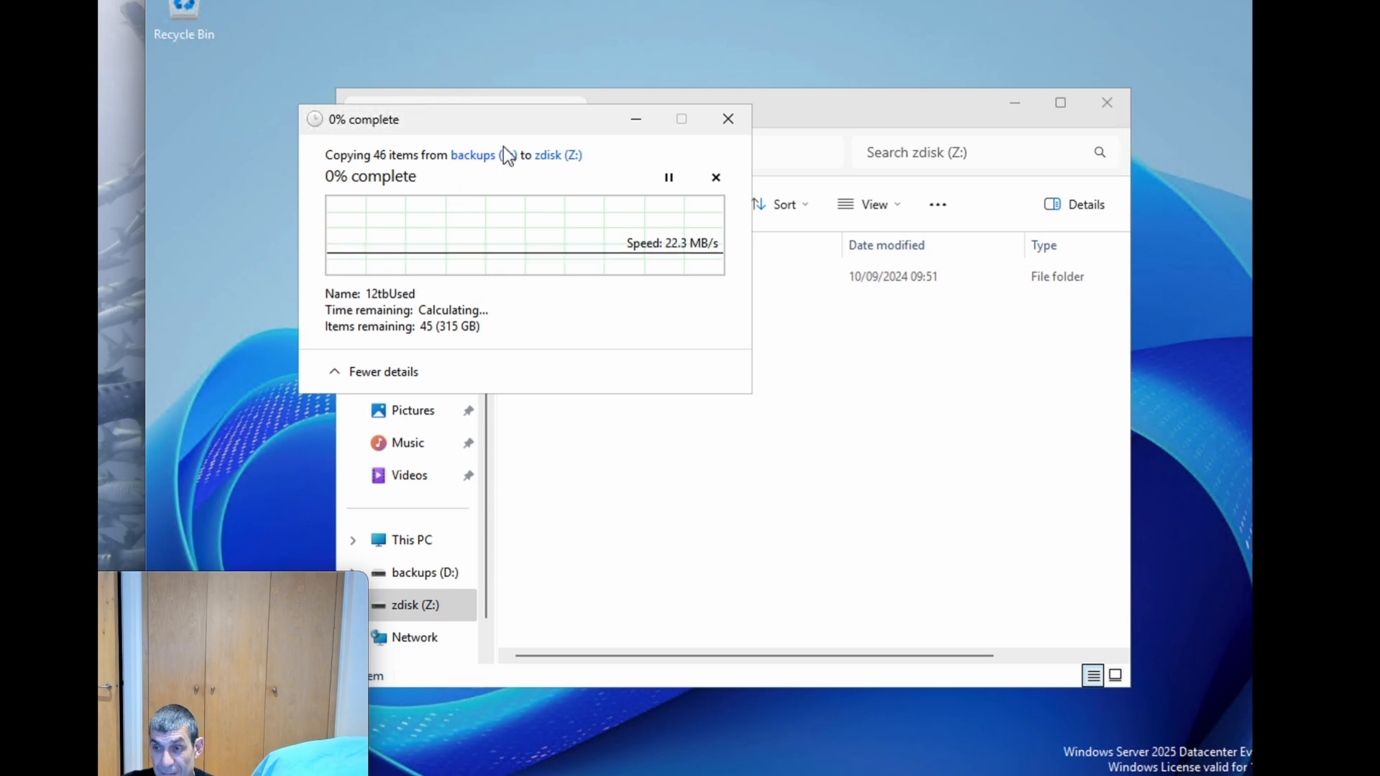
left_click_drag(507, 119, 605, 357)
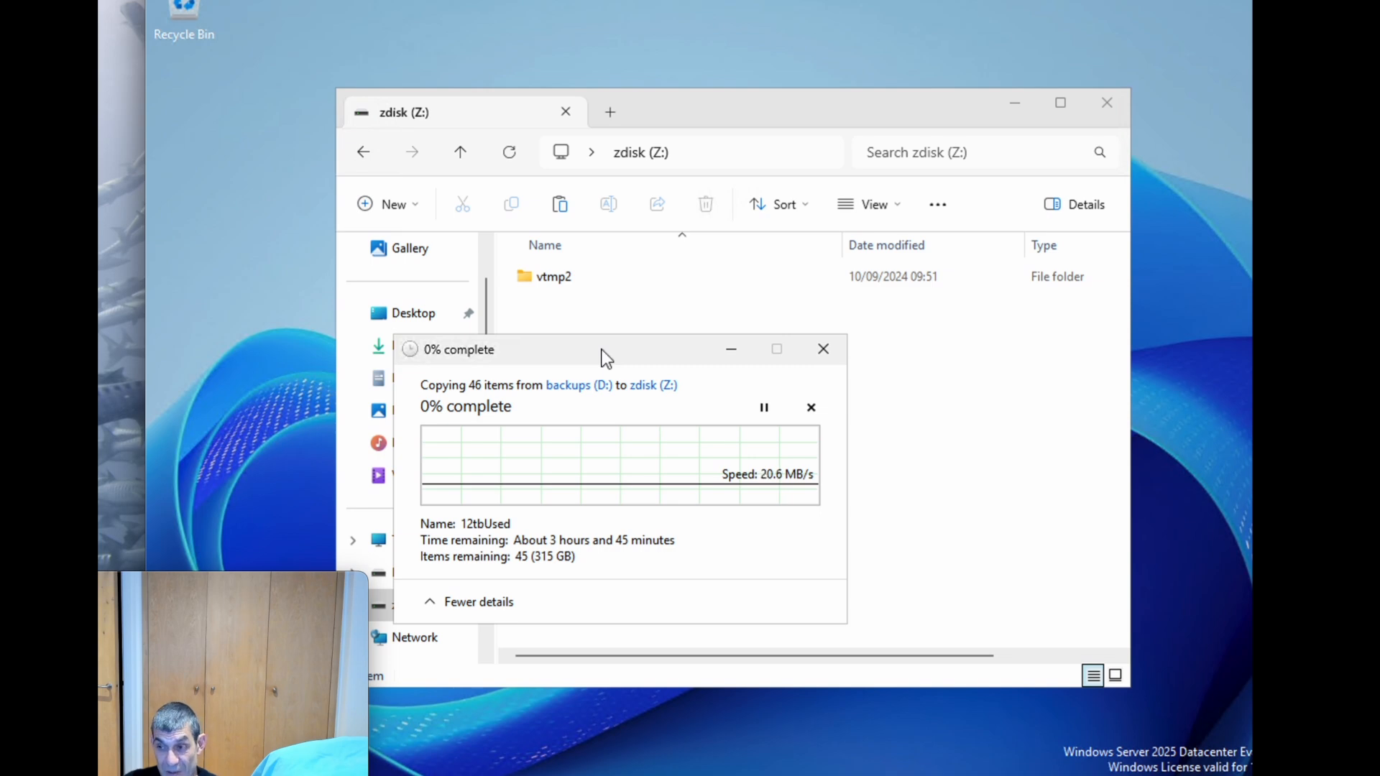
left_click_drag(603, 352, 644, 355)
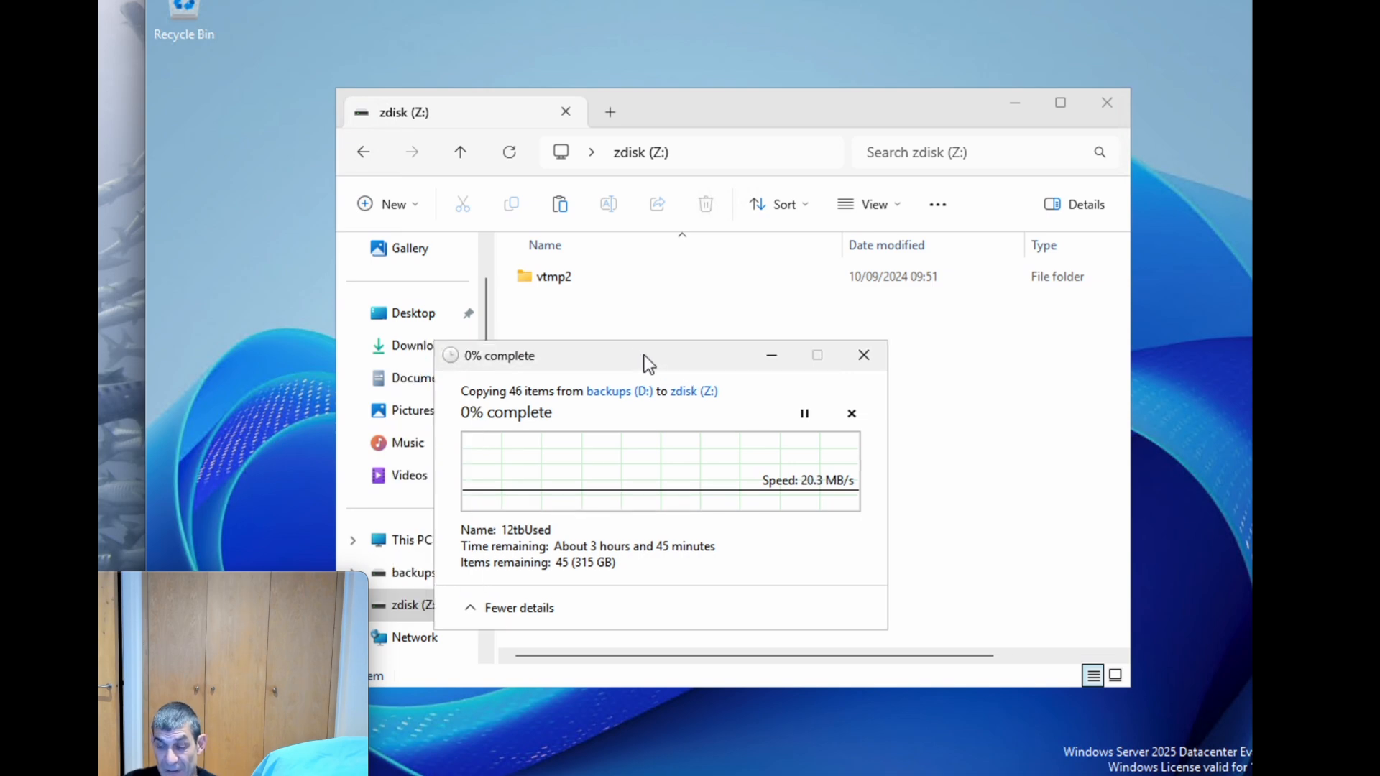